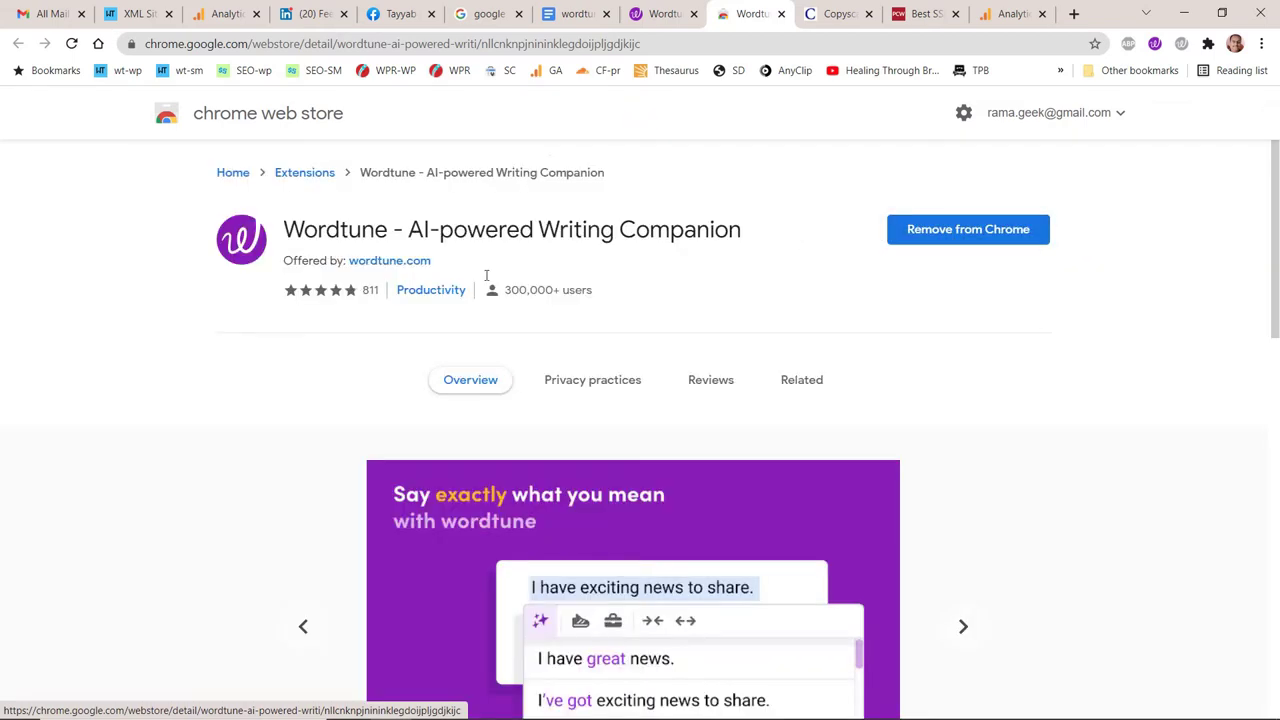
Step: Examine the Wordtune extension's screenshots, overview and additional information on its Chrome Web Store page
scroll(626, 330, "down", 5)
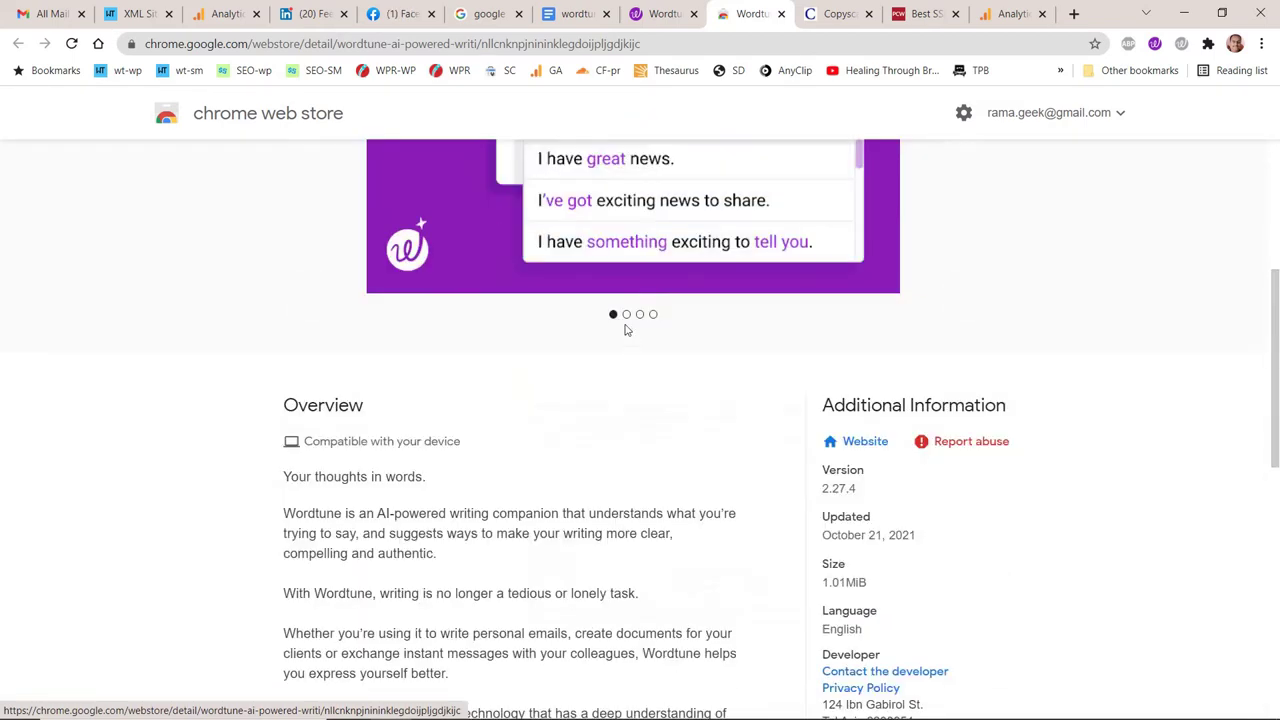
scroll(903, 509, "down", 1)
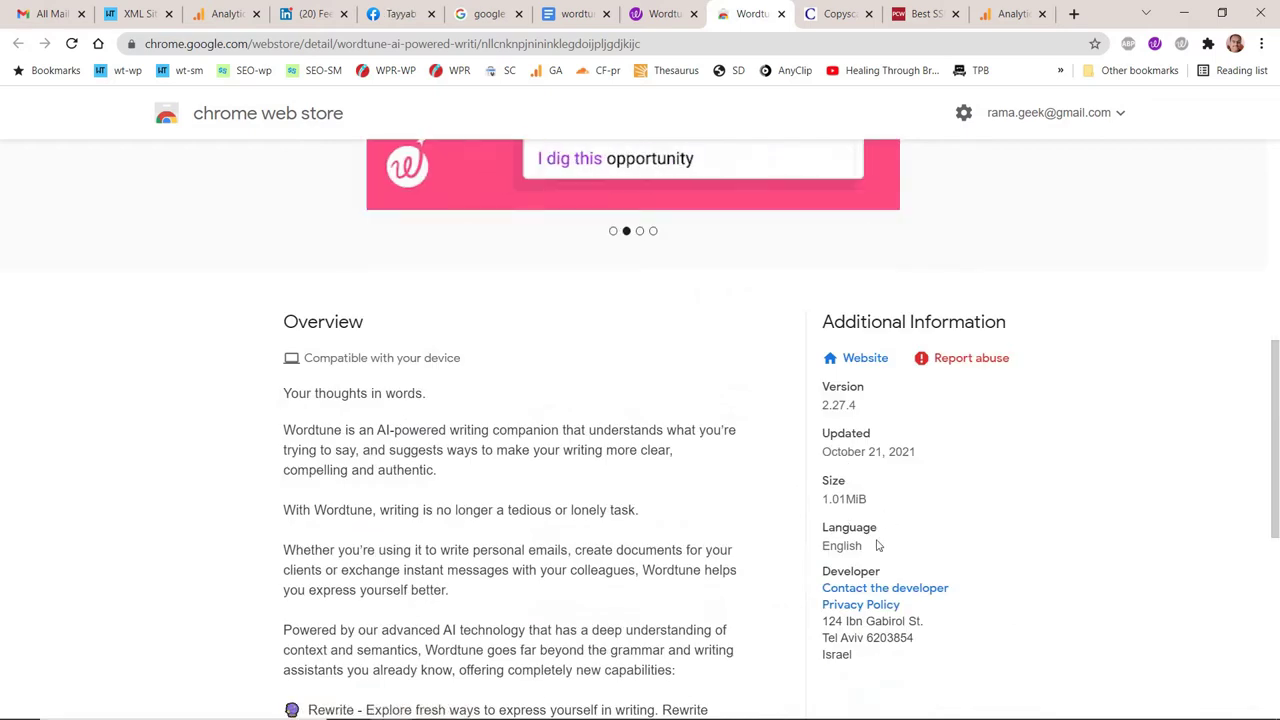
scroll(878, 545, "down", 1)
scroll(786, 109, "up", 8)
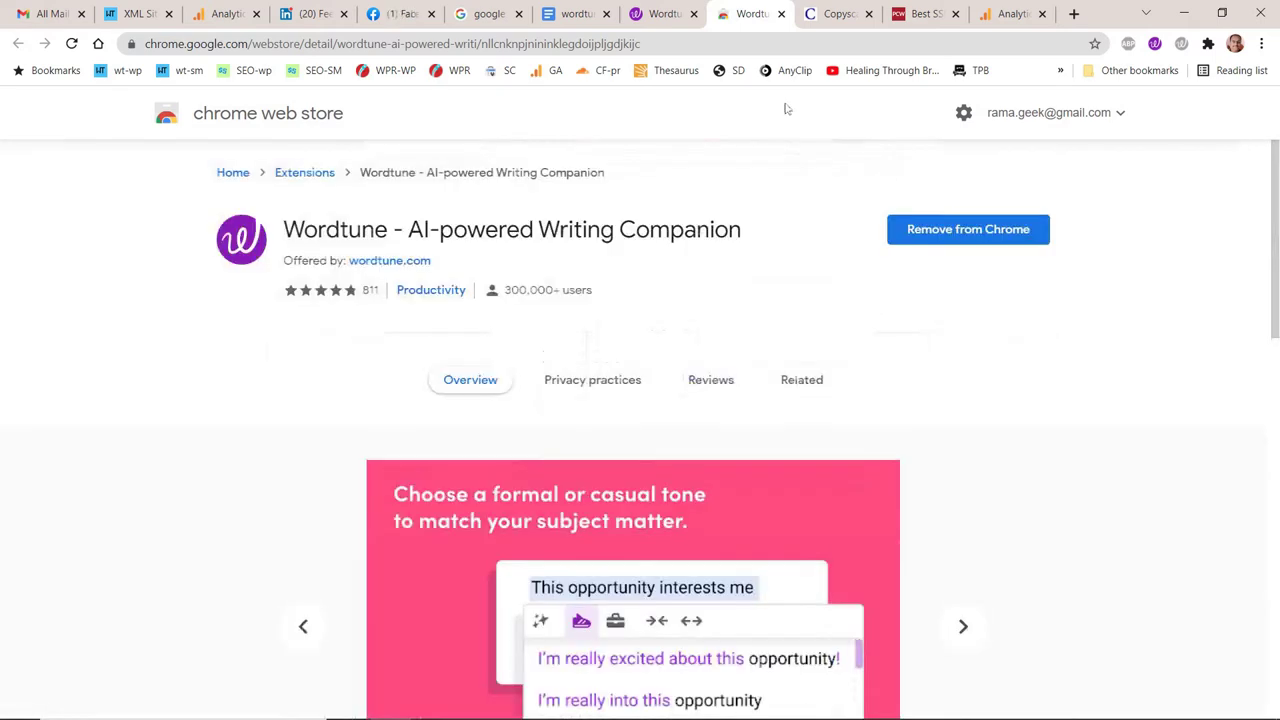
Step: Open the plans page of the Wordtune website and compare the Free, Premium and Premium for Teams plans
left_click(662, 14)
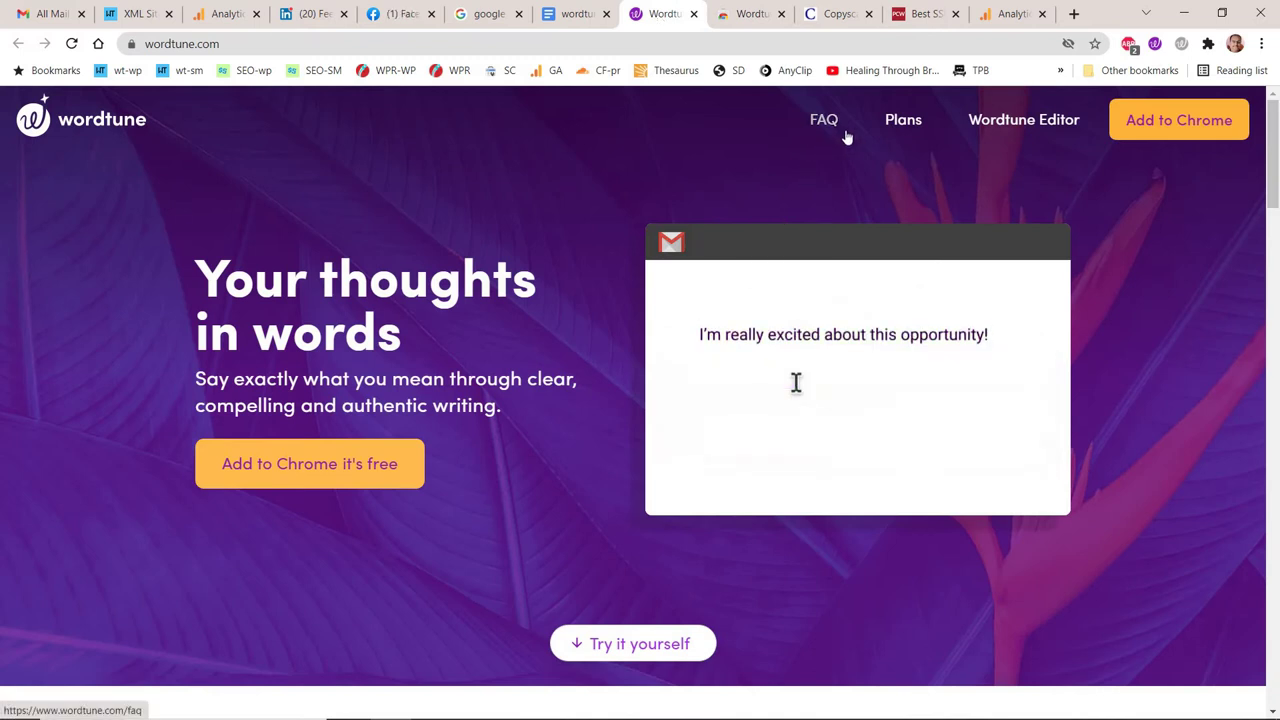
left_click(905, 120)
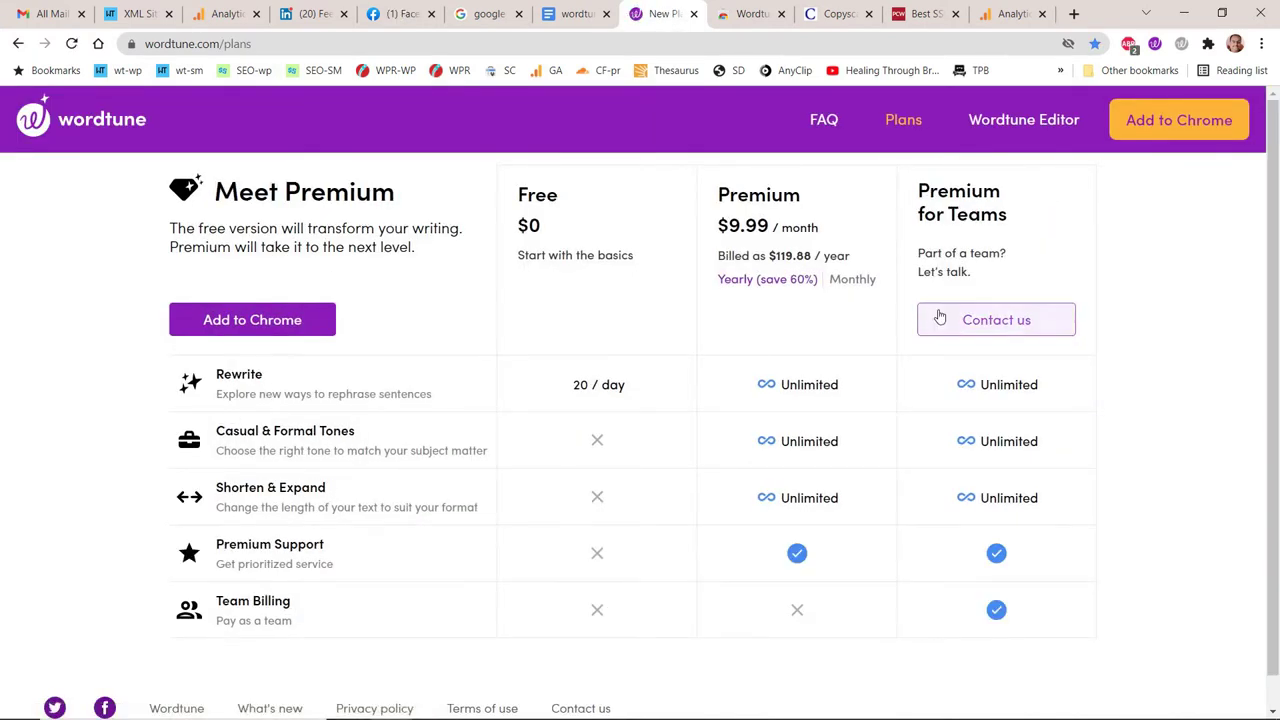
scroll(935, 318, "down", 1)
scroll(926, 320, "up", 1)
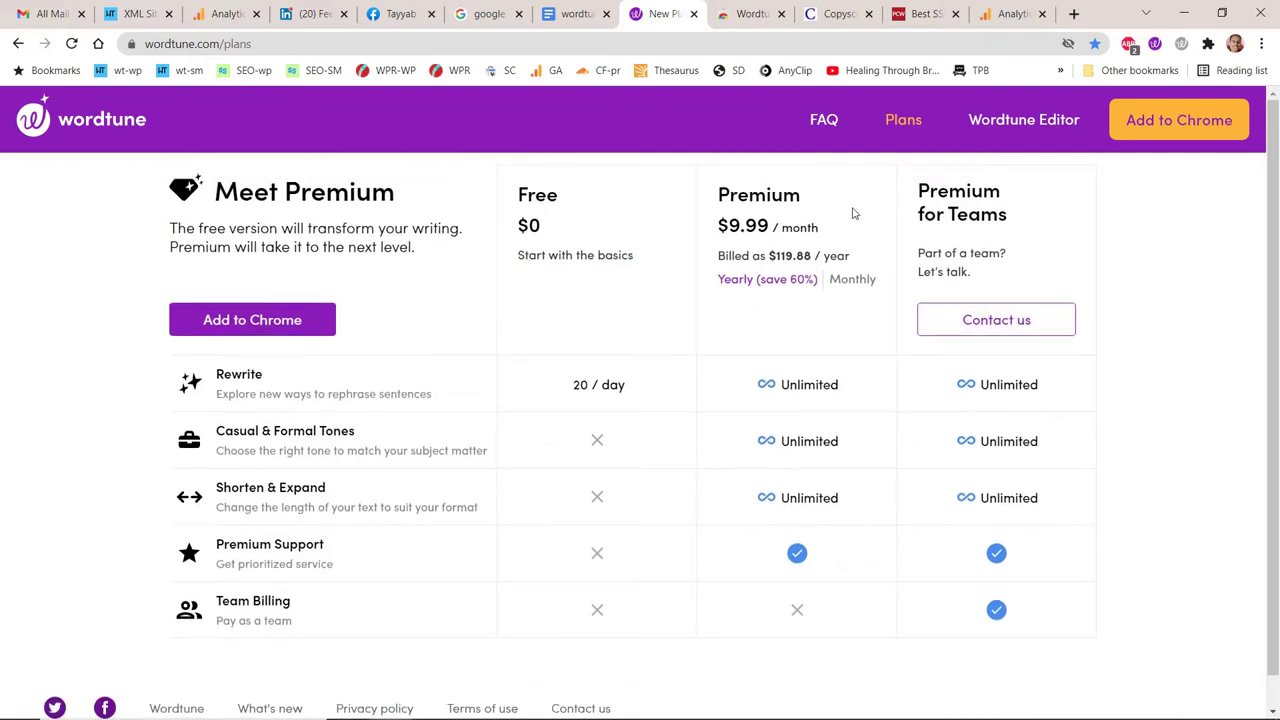
Step: Open Wordtune's FAQ page and read the answers about pricing, discounts and getting started
left_click(821, 126)
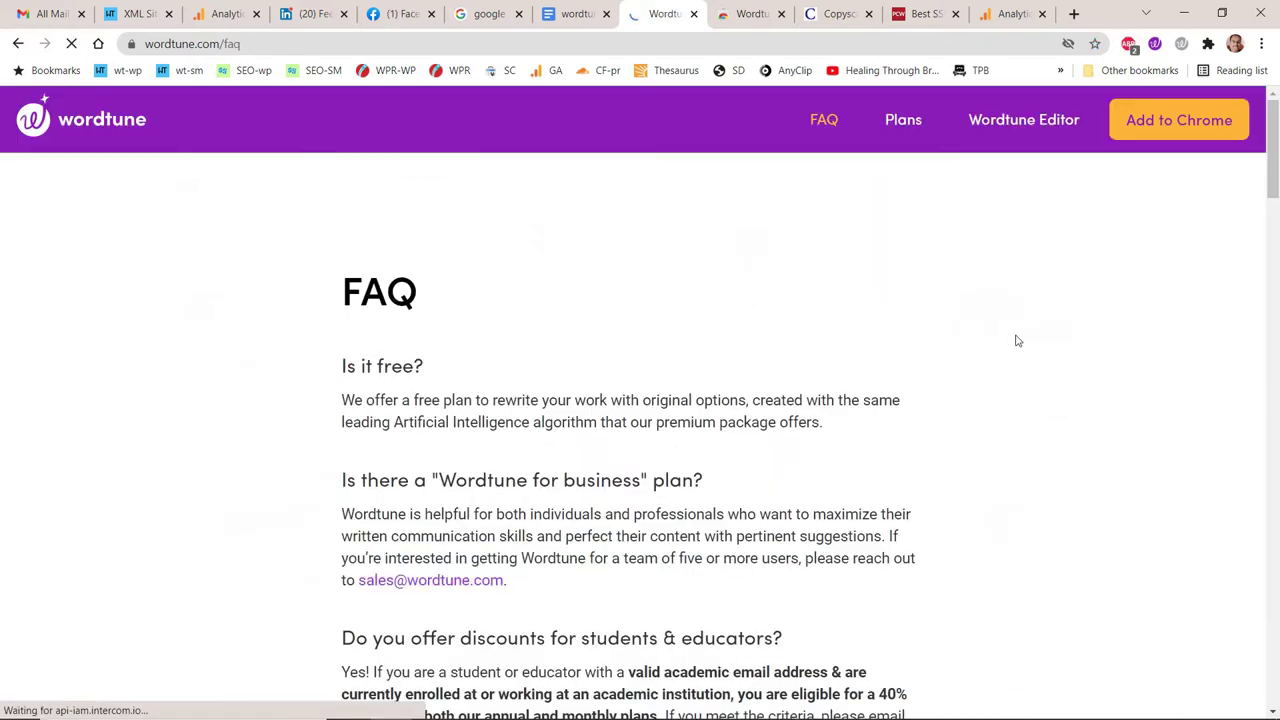
scroll(1015, 340, "down", 2)
scroll(1010, 340, "down", 2)
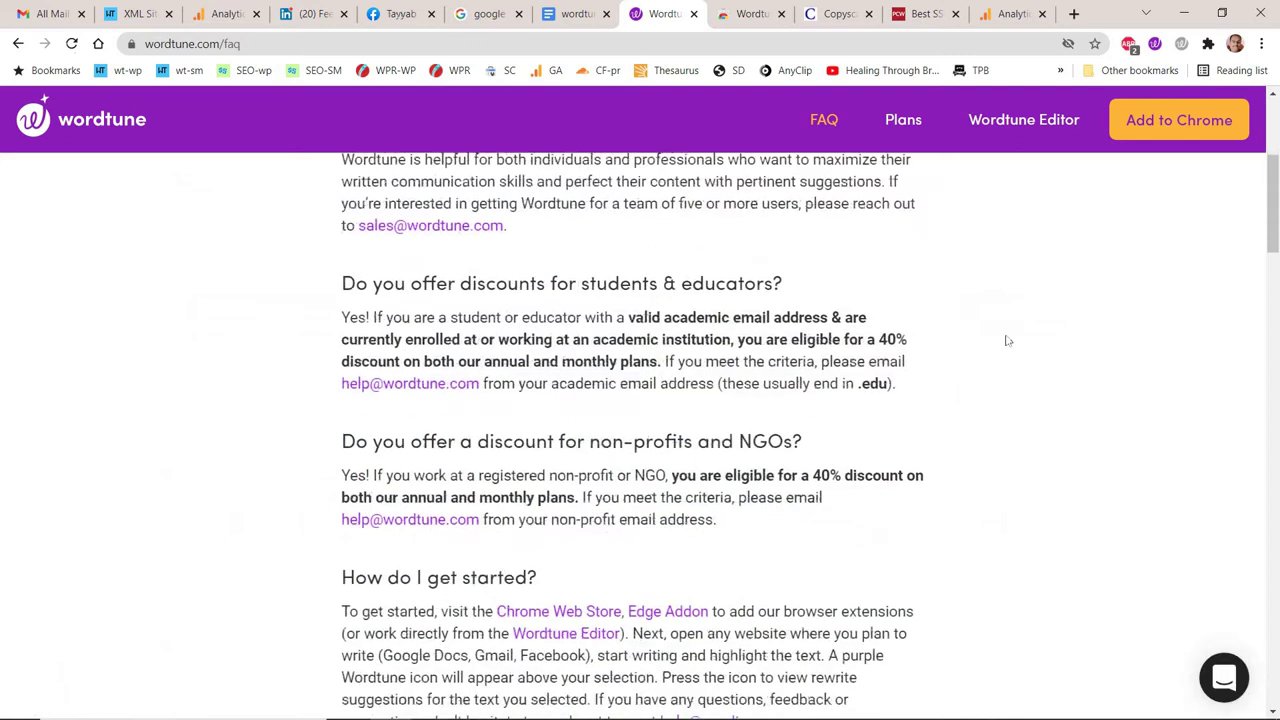
scroll(1005, 338, "down", 3)
scroll(986, 334, "up", 4)
Step: Return to the Wordtune home page and examine the trial text box and the supported websites
left_click(72, 133)
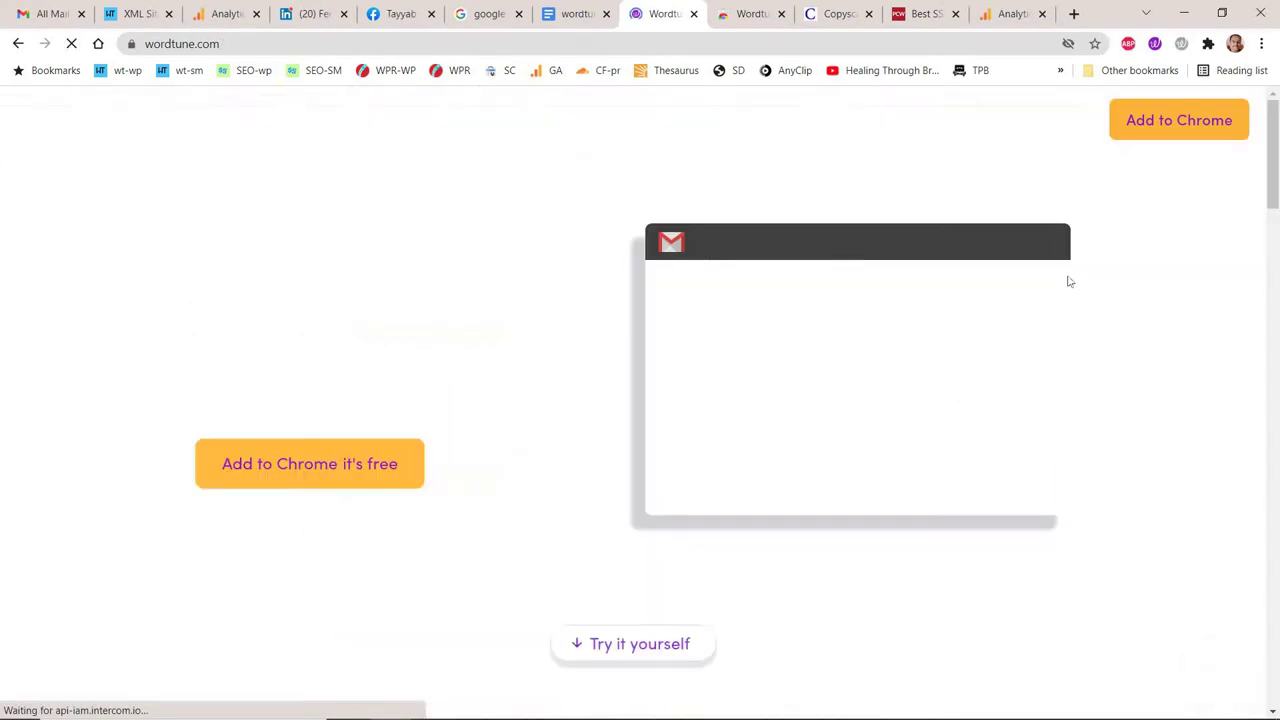
scroll(1112, 287, "down", 4)
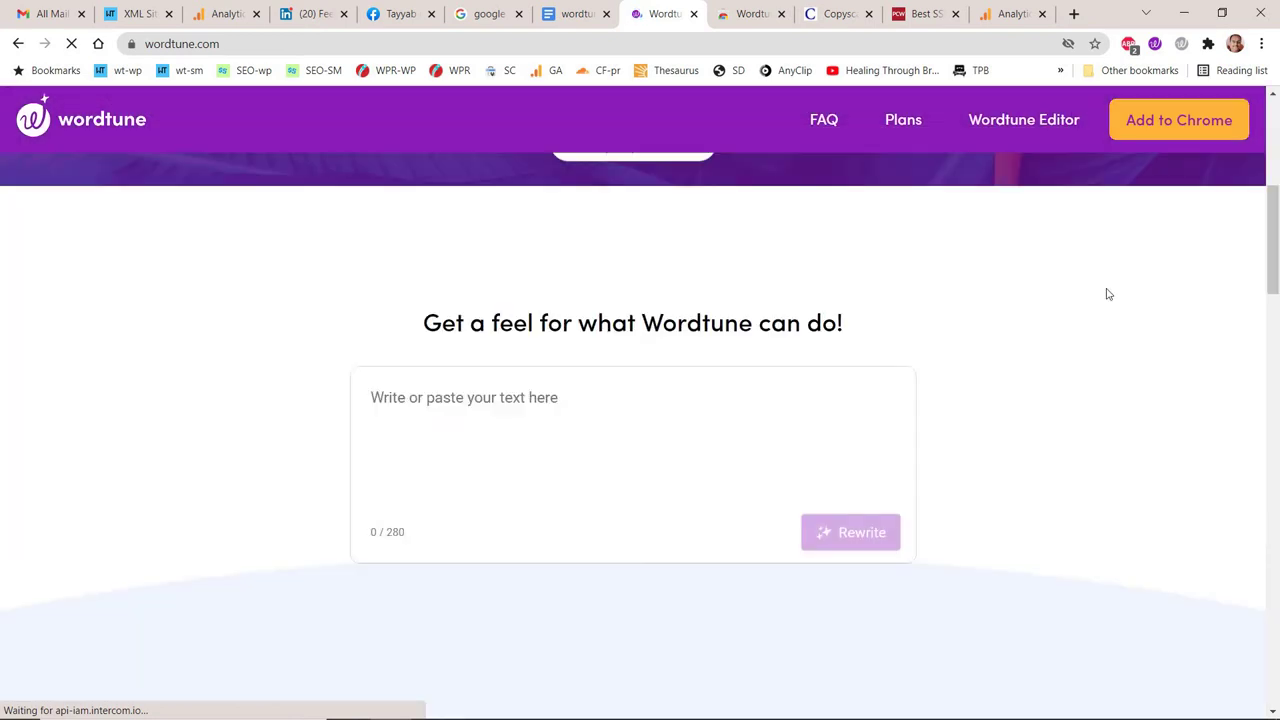
left_click(471, 434)
scroll(494, 401, "down", 5)
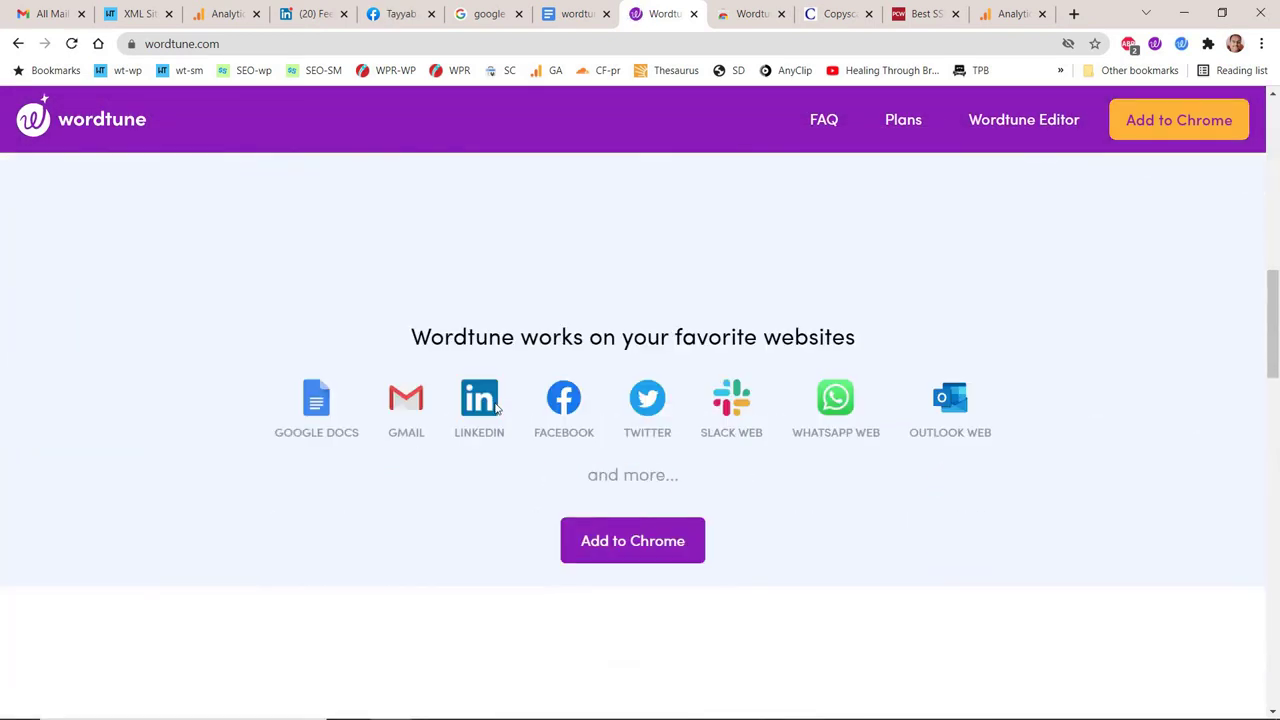
scroll(515, 340, "up", 1)
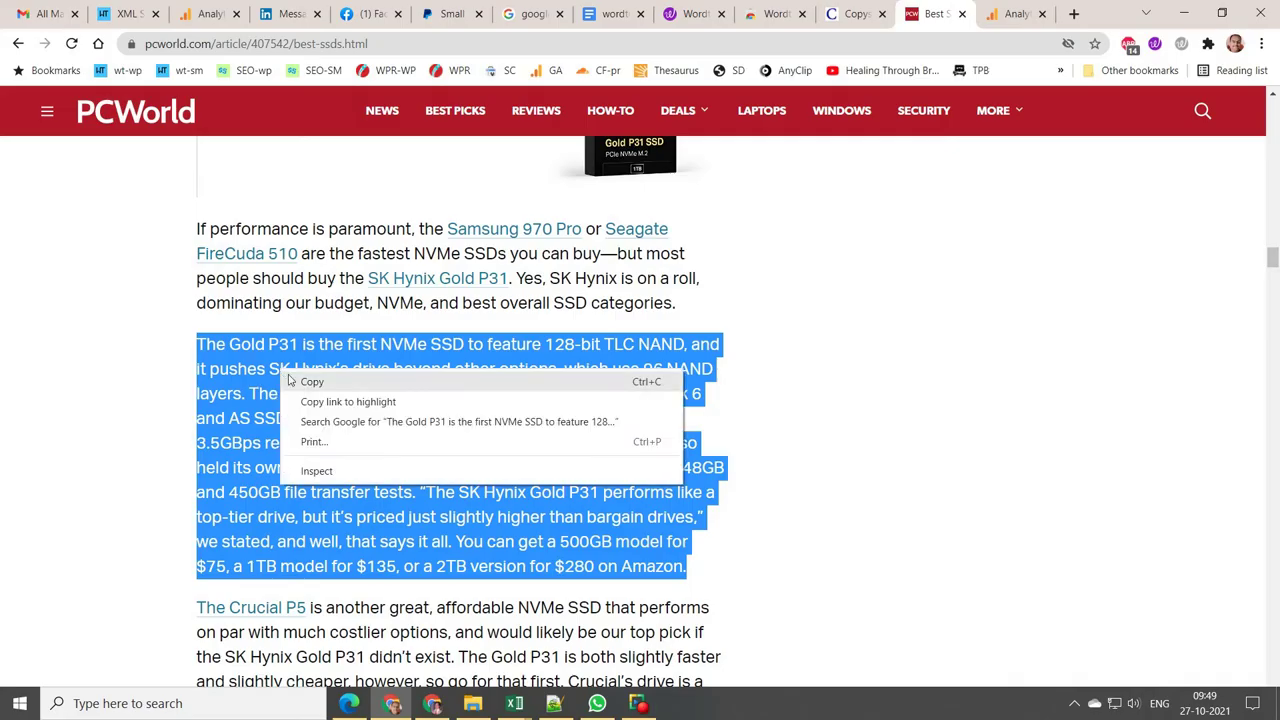
Step: Copy the Gold P31 paragraph from the PCWorld article, and copy its plain-text version from the Notepad++ notes file
left_click(292, 377)
left_click(554, 703)
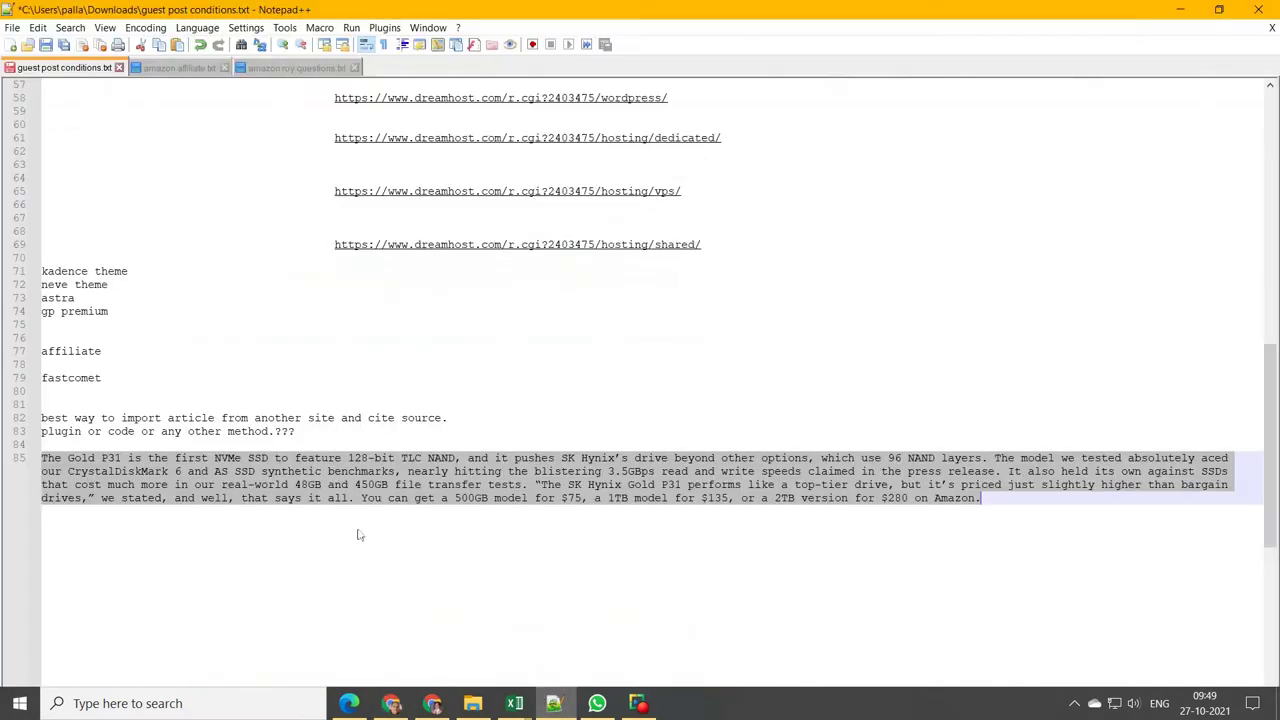
right_click(143, 475)
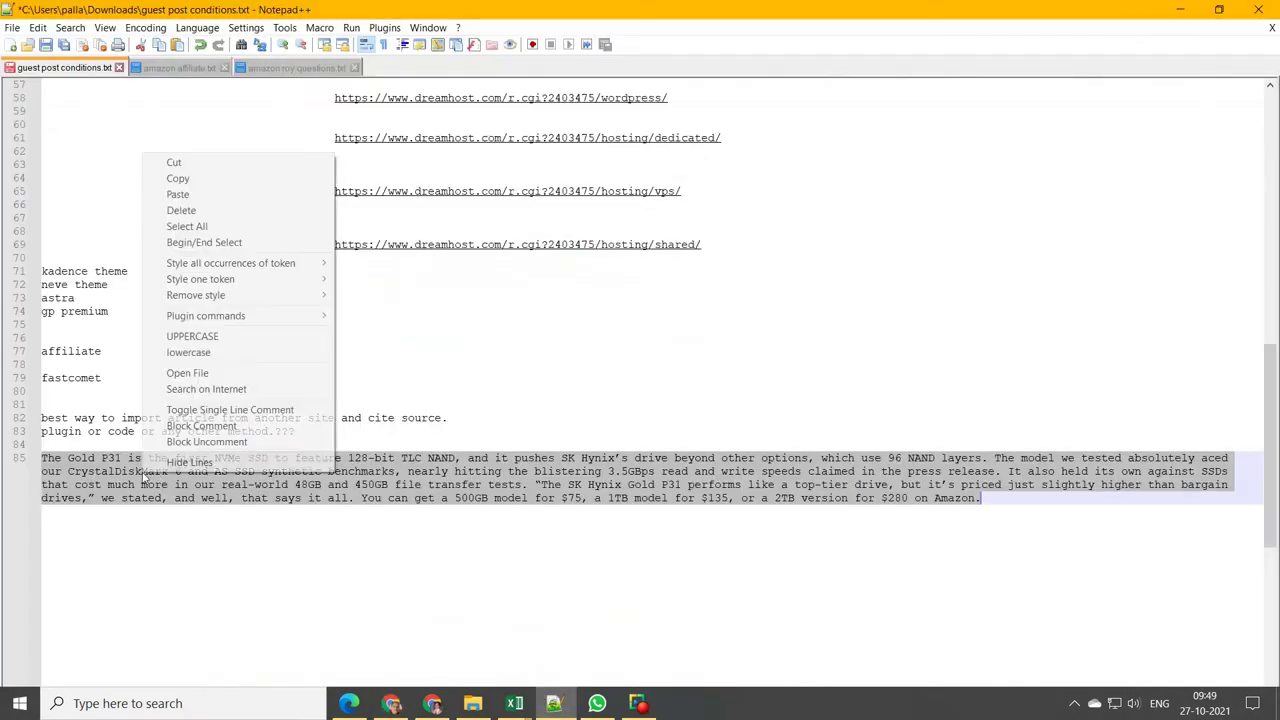
left_click(254, 179)
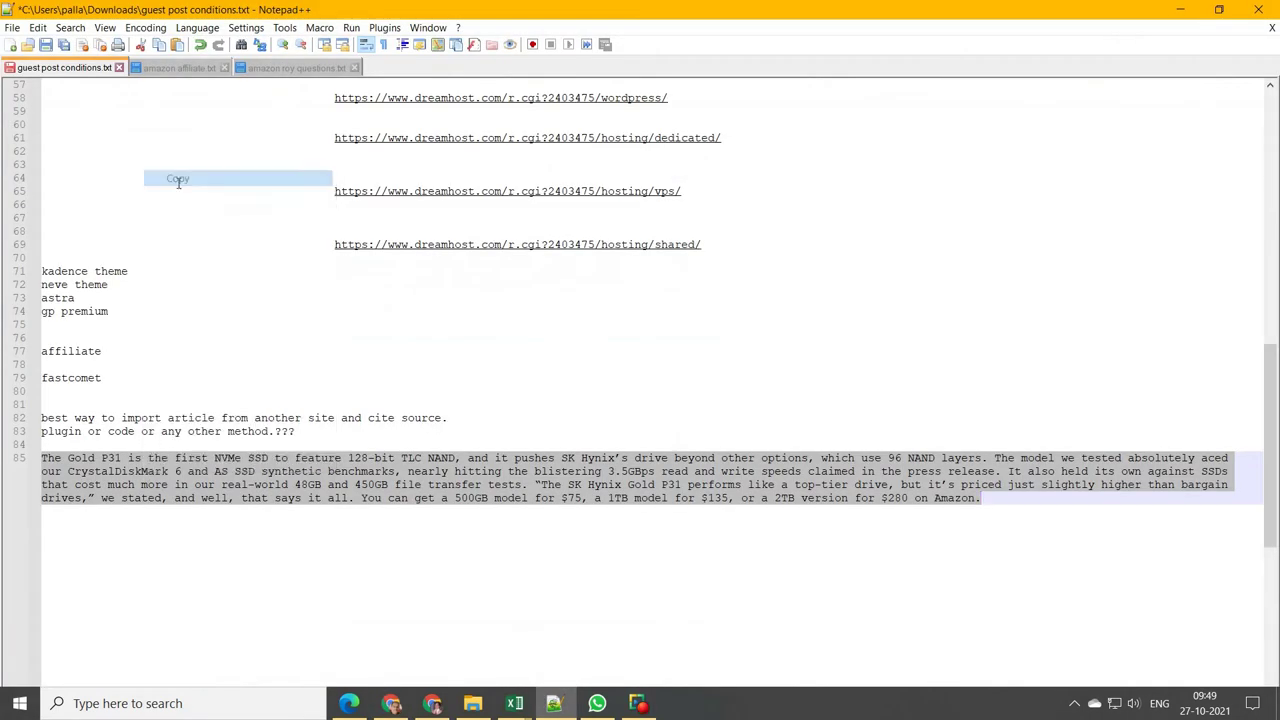
Step: Replace the Copyscape search text with the copied Gold P31 paragraph, run a Premium Search and review the matching pages
left_click(420, 708)
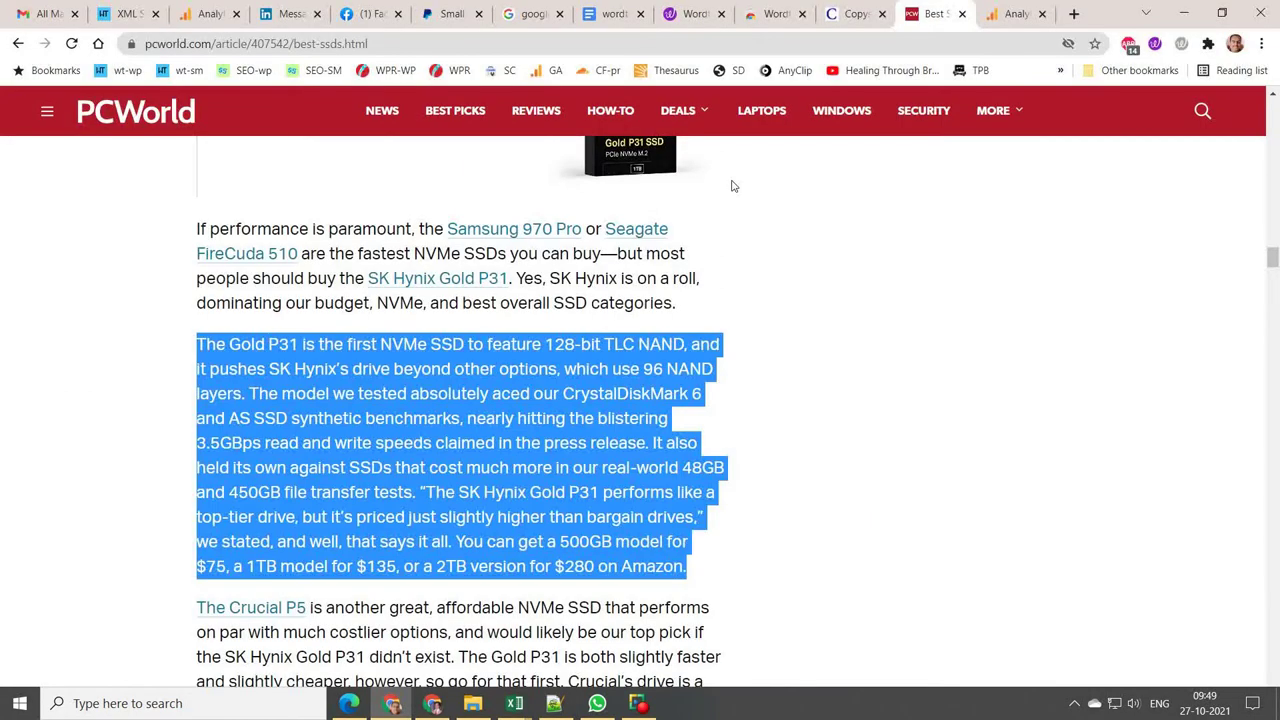
left_click(835, 25)
key("ctrl+a")
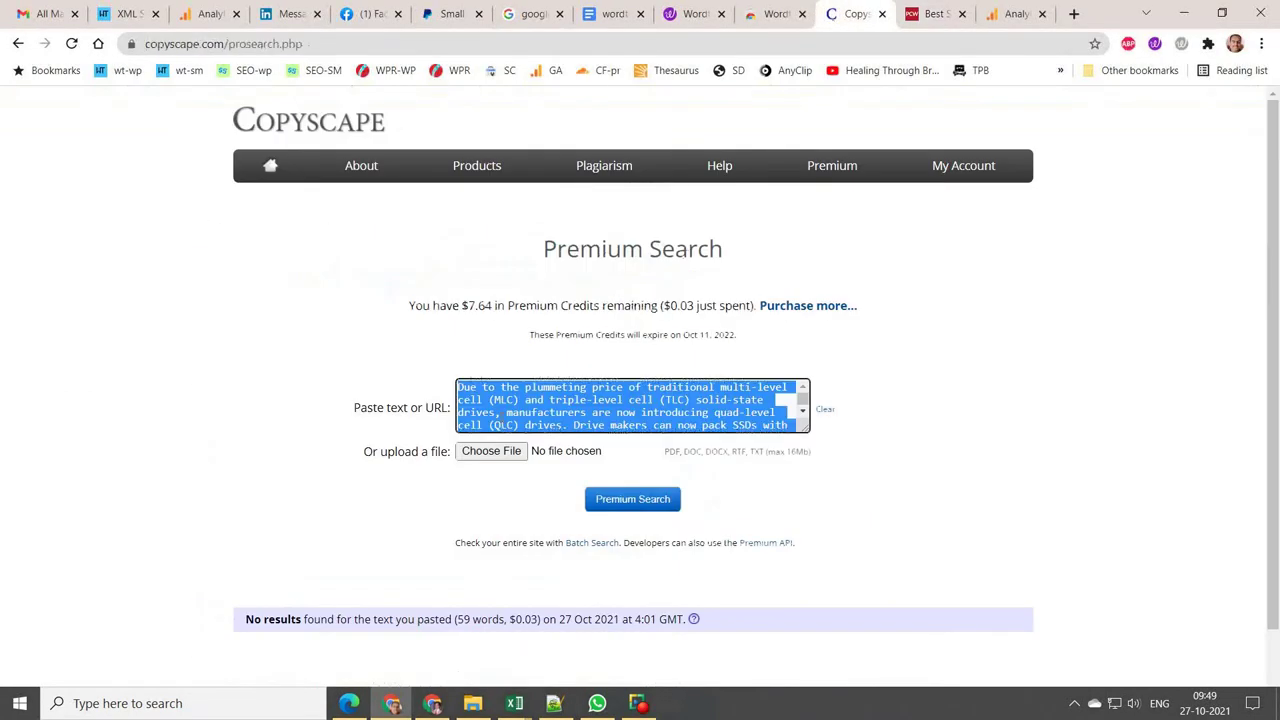
key("ctrl+v")
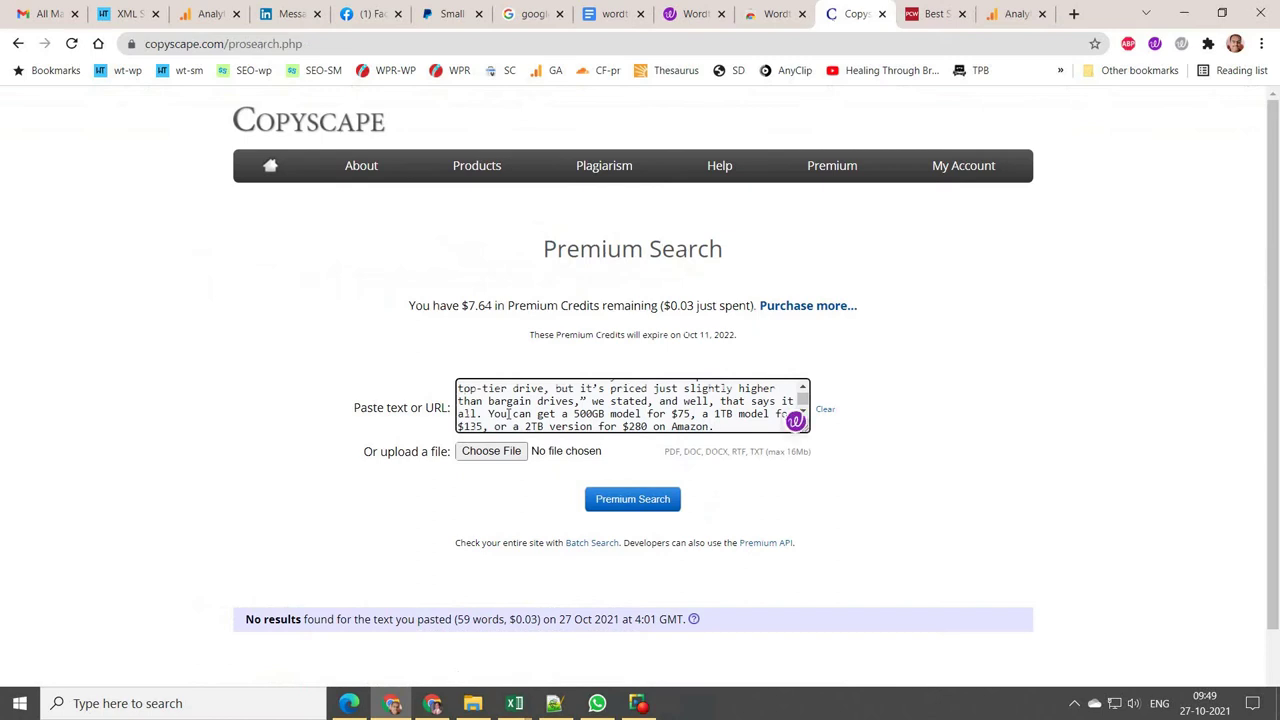
left_click(609, 503)
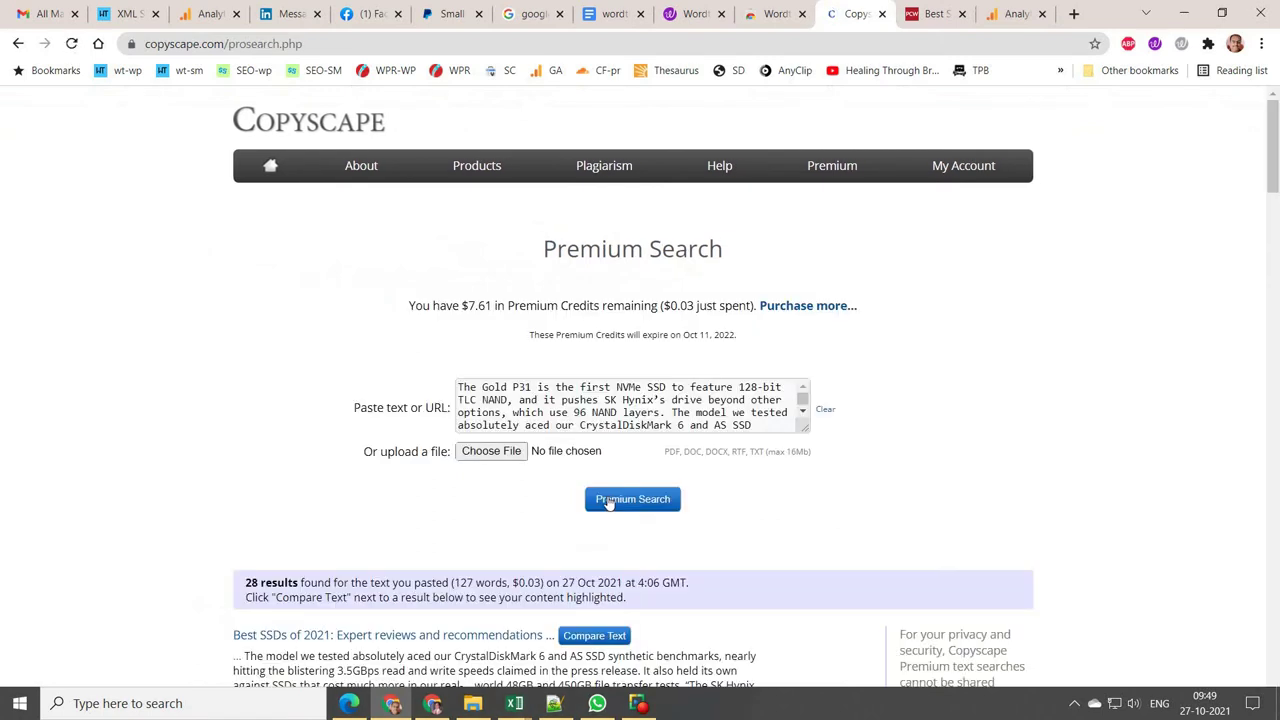
scroll(609, 503, "down", 9)
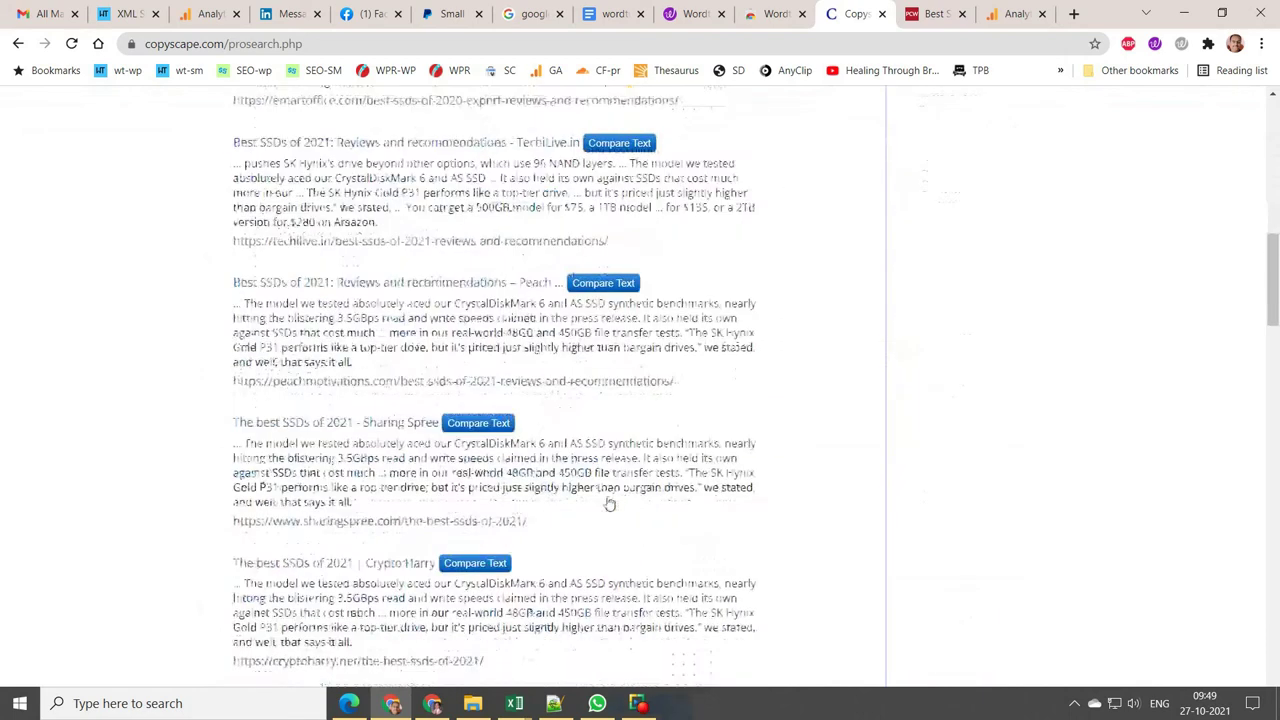
scroll(609, 503, "down", 3)
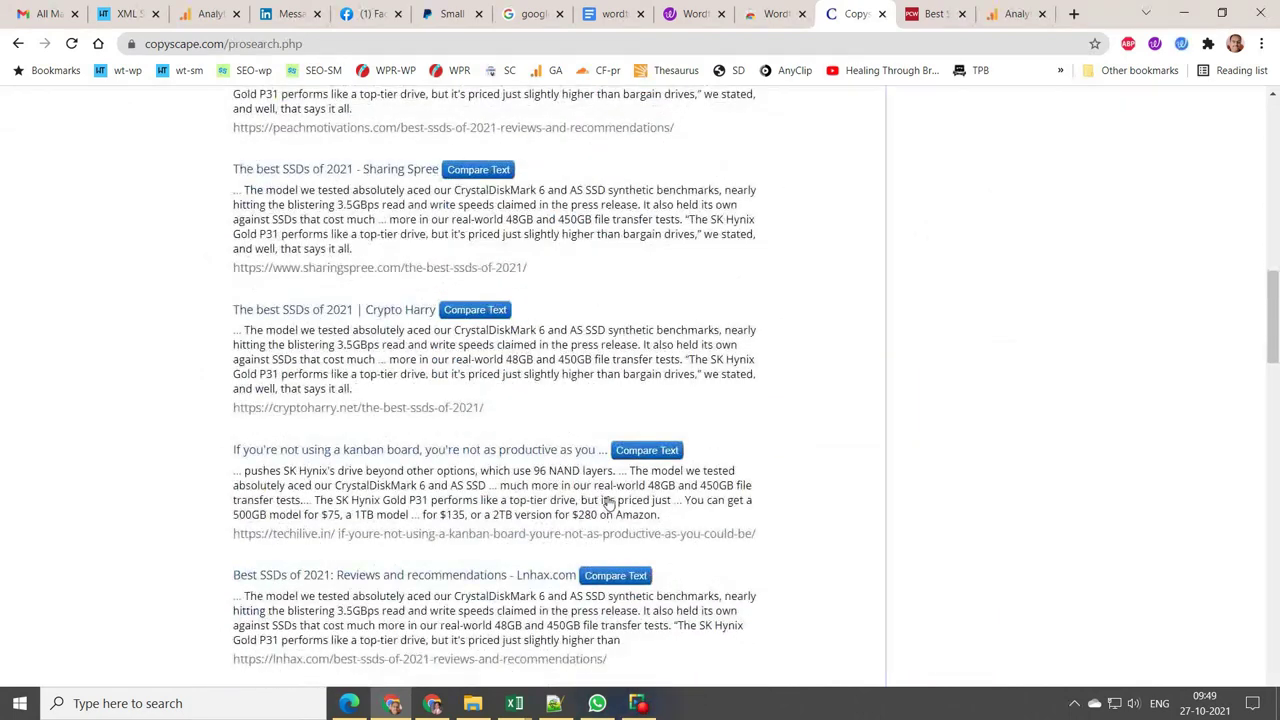
Step: In the "wordtune oct 2021" document, add blank lines after the QLC drives paragraph and paste the Gold P31 paragraph there
left_click(614, 14)
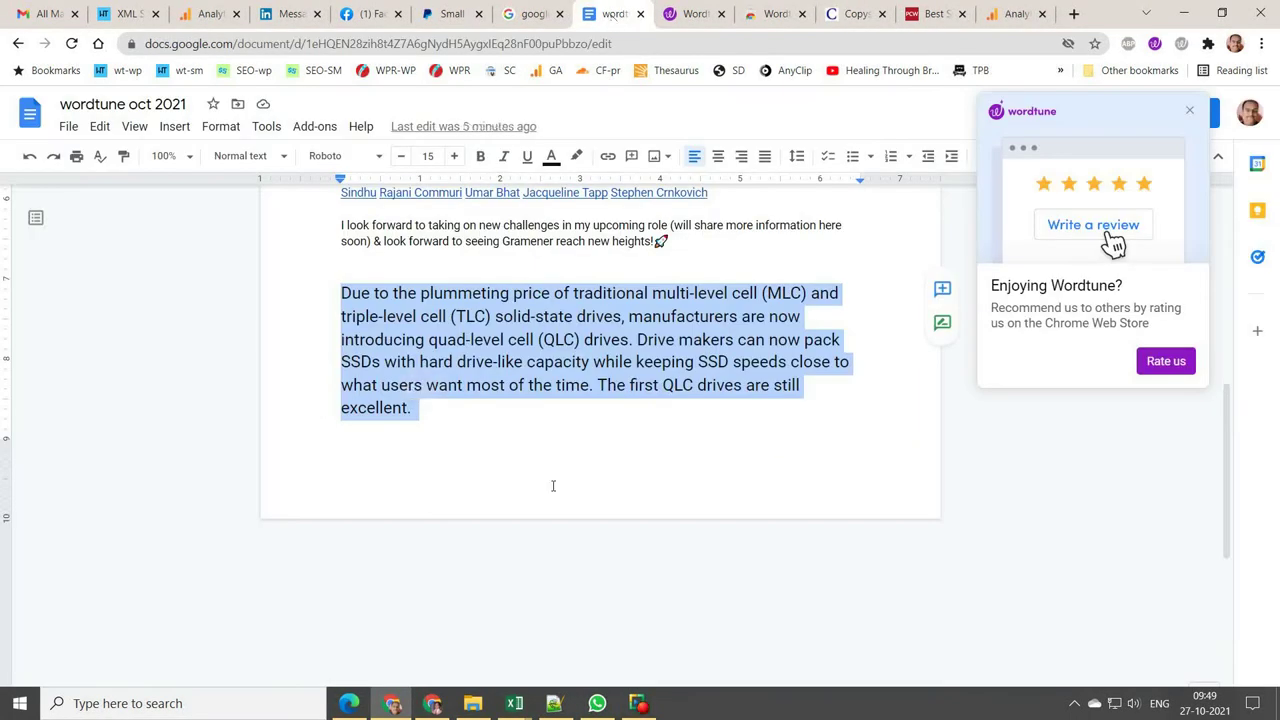
scroll(552, 485, "down", 3)
scroll(552, 491, "up", 5)
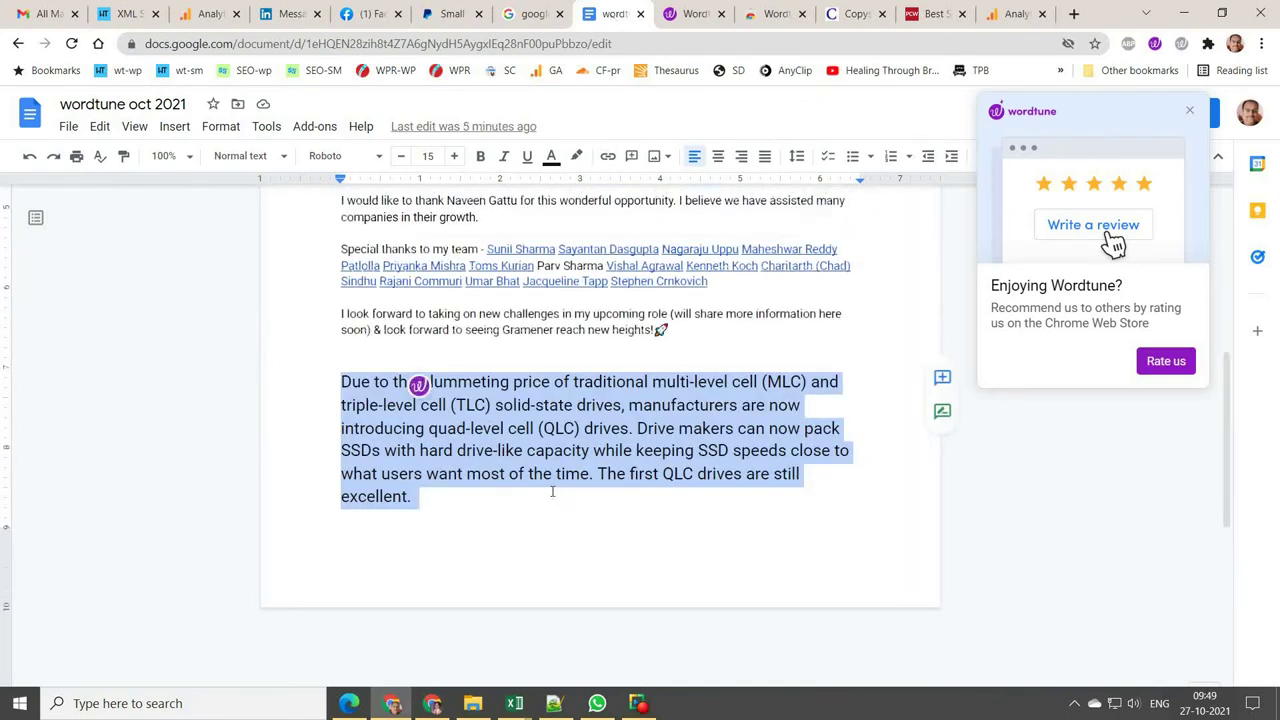
left_click(481, 520)
key("Return")
key("Return")
key("Return")
key("Return")
key("Return")
key("Return")
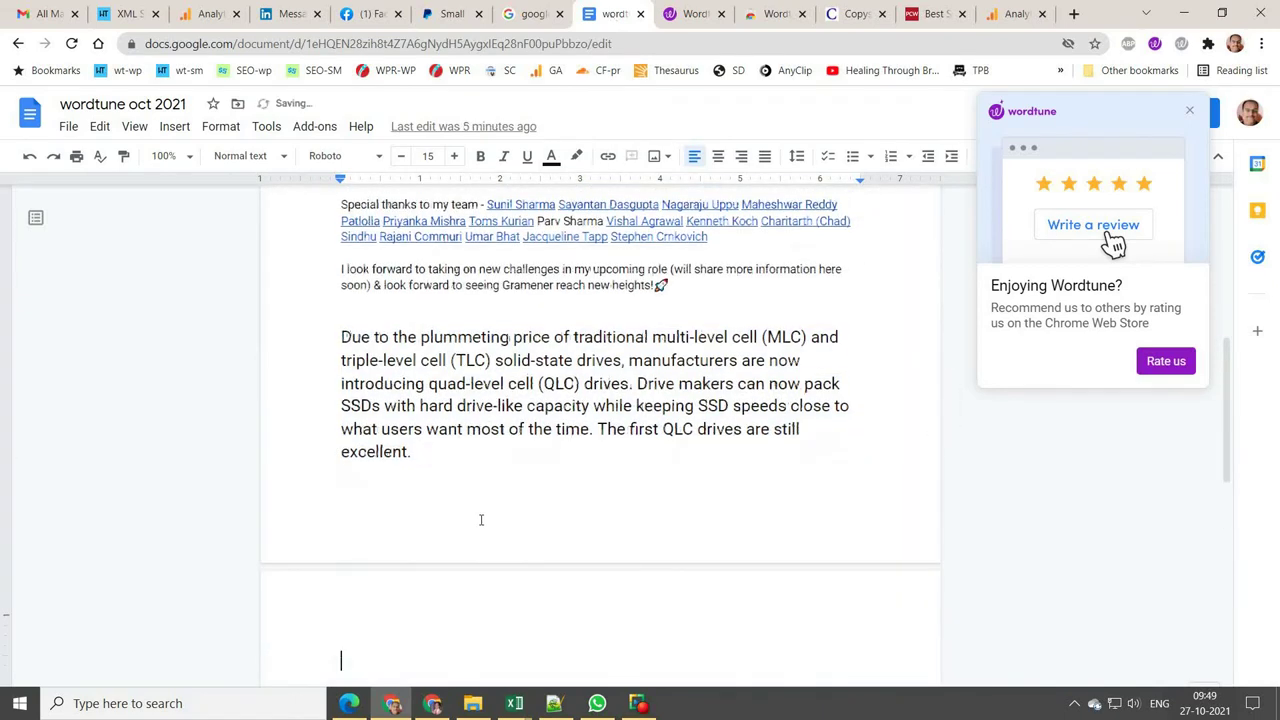
key("ctrl+v")
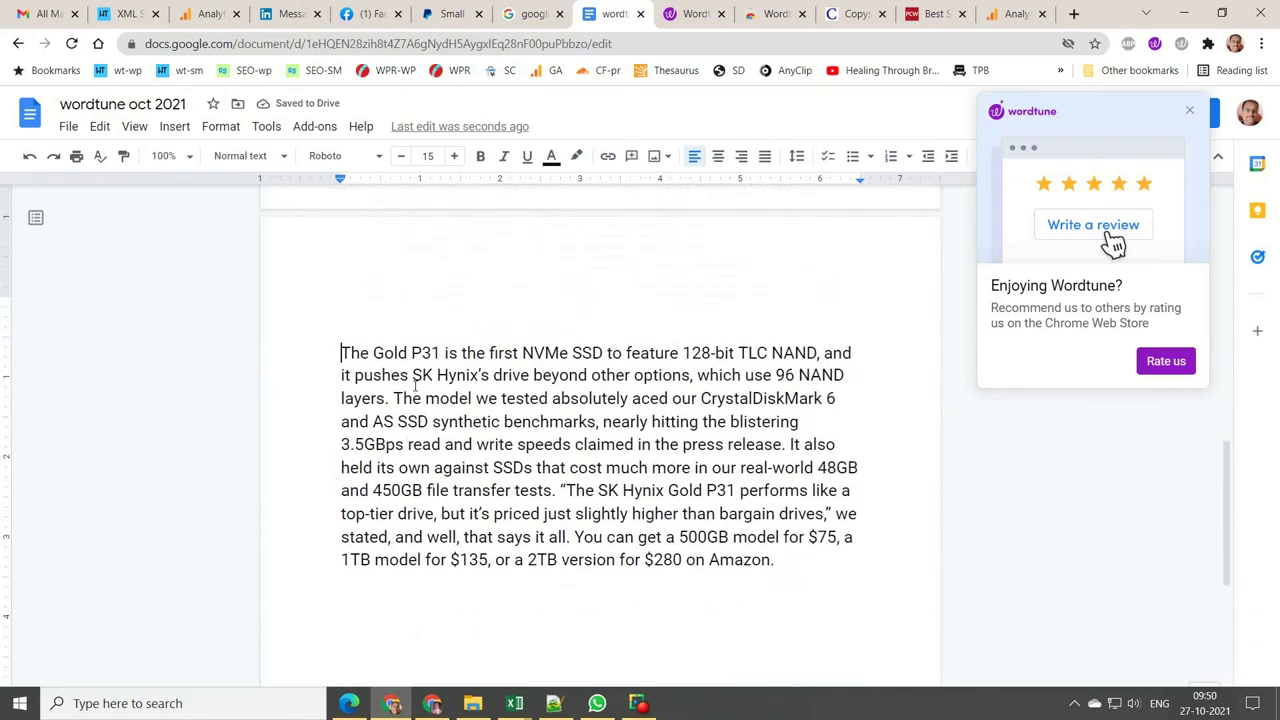
Step: Run Wordtune on the whole Gold P31 paragraph and replace its first sentence with the rewrite beginning "SK Hynix's Gold P31"
key("shift+Down")
key("shift+Down")
key("shift+Down")
key("shift+Down")
key("shift+Down")
key("shift+Down")
key("shift+Down")
key("shift+Down")
key("shift+Down")
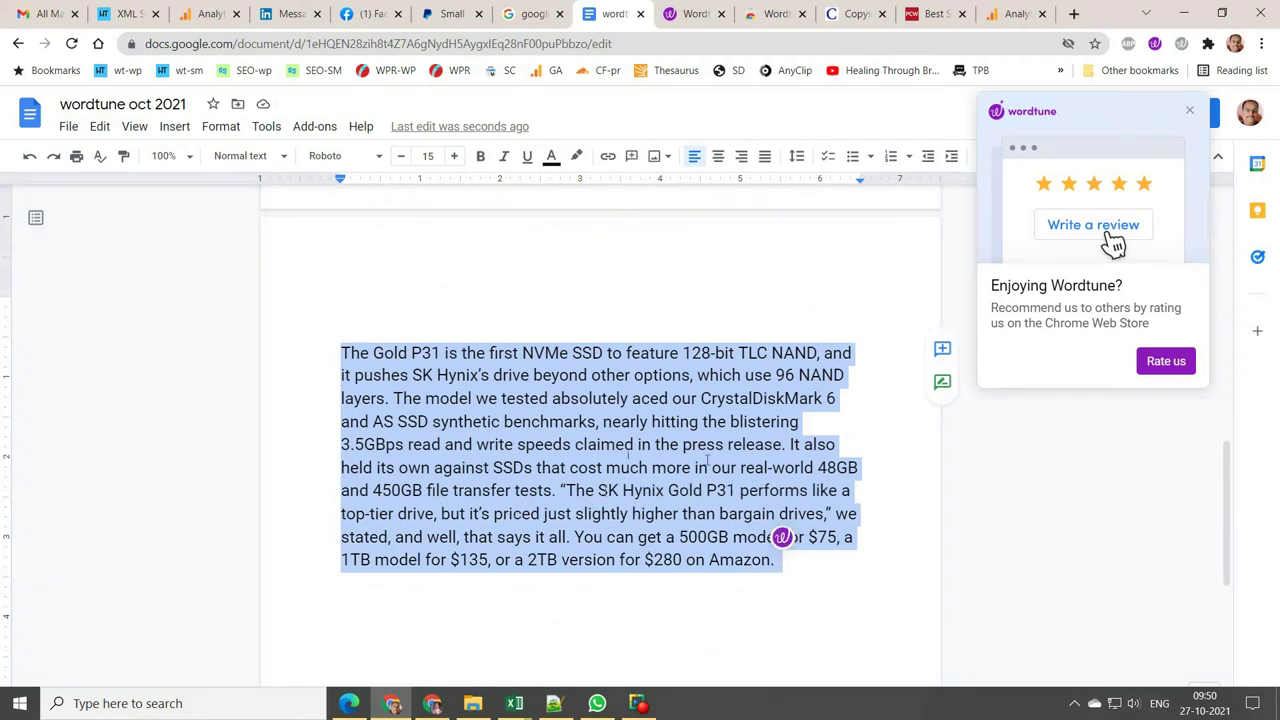
left_click(781, 538)
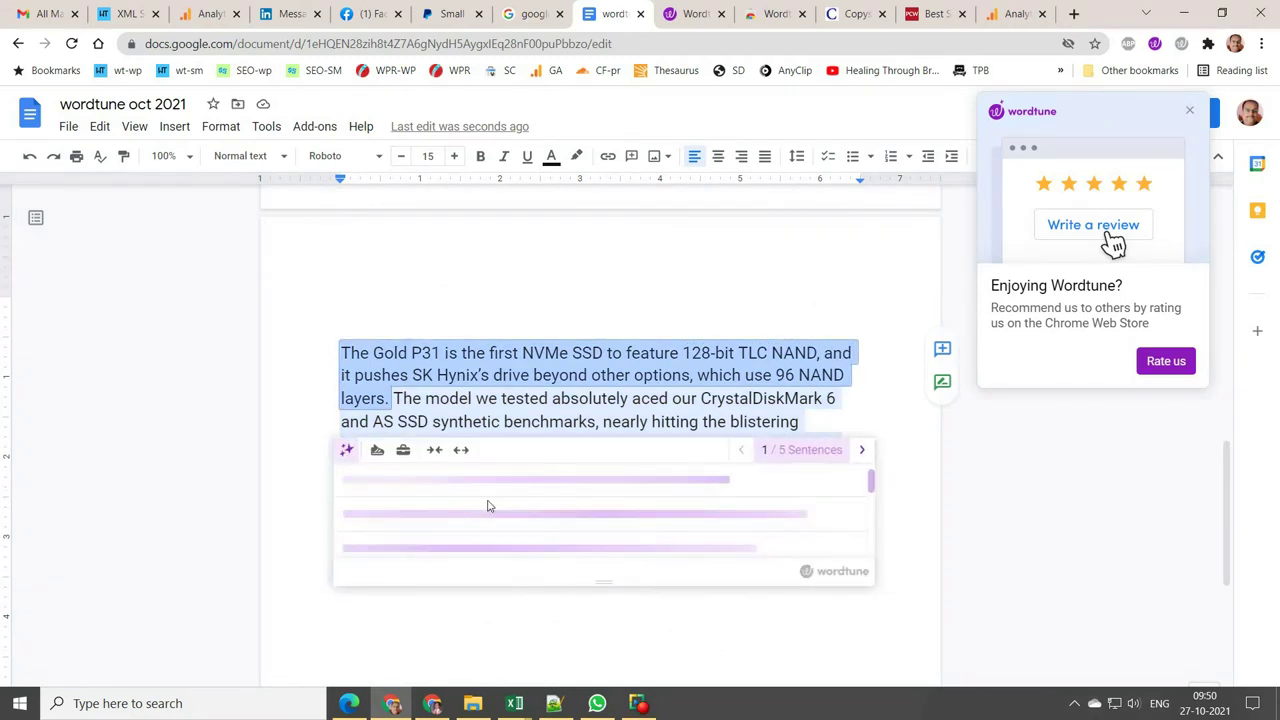
left_click(380, 490)
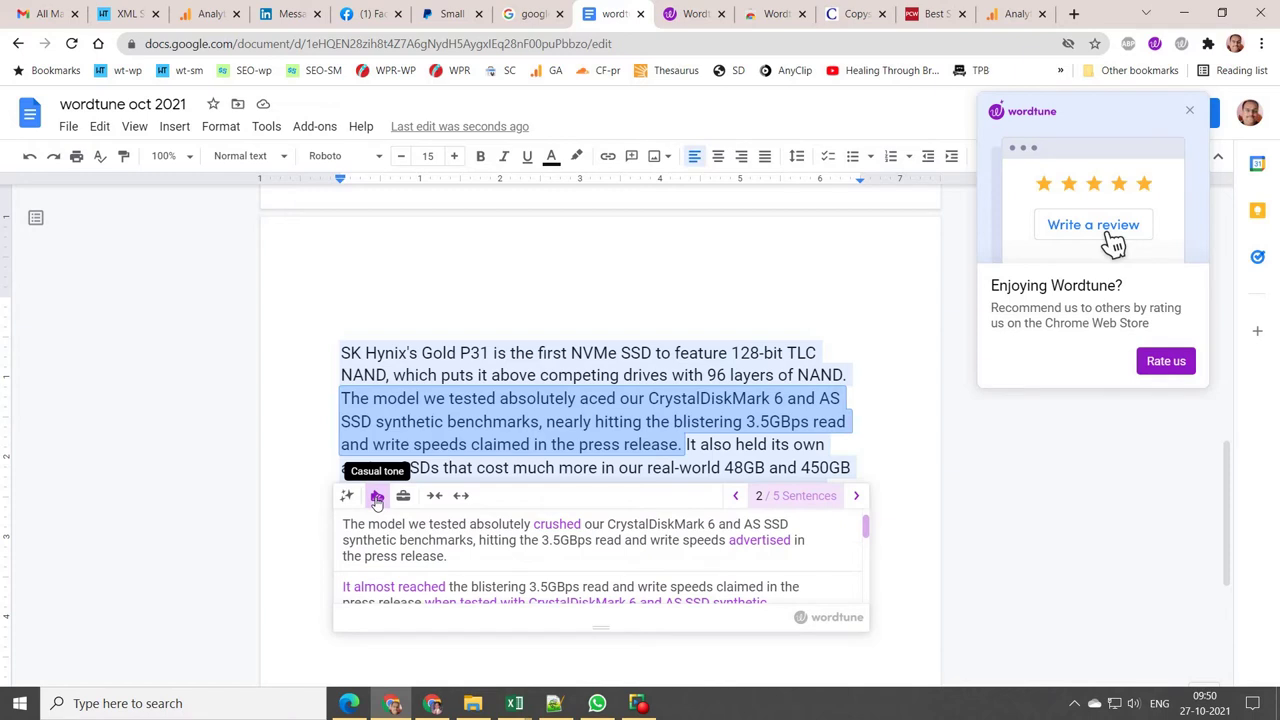
Step: Replace the second sentence with the casual-tone "absolutely crushed" rewrite and the third with the formal-tone "Additionally, it outperformed" rewrite
left_click(378, 531)
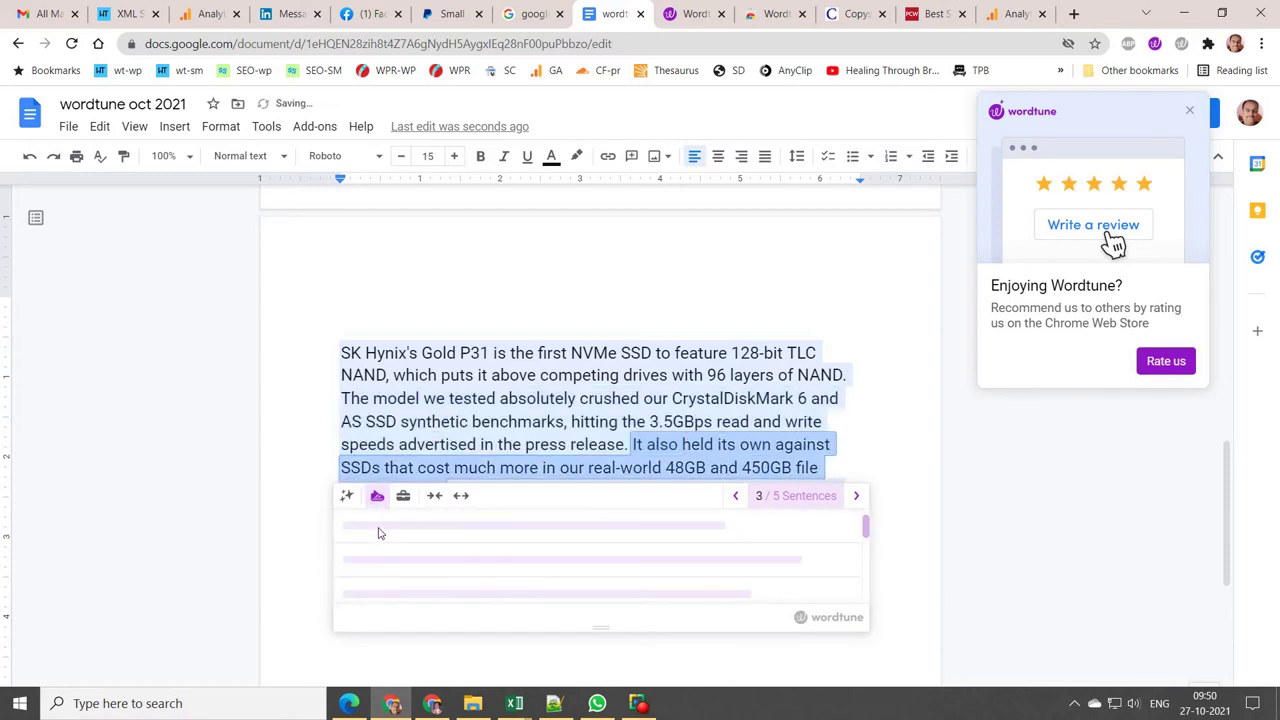
left_click(403, 541)
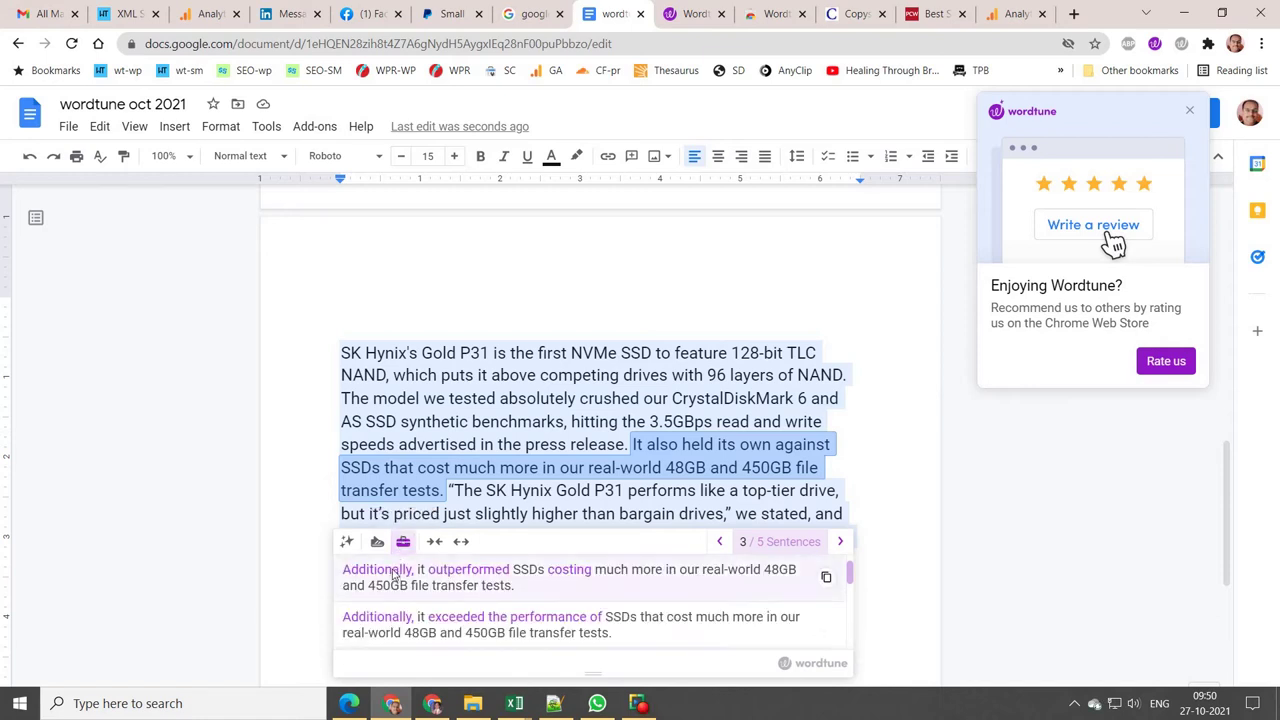
left_click(395, 573)
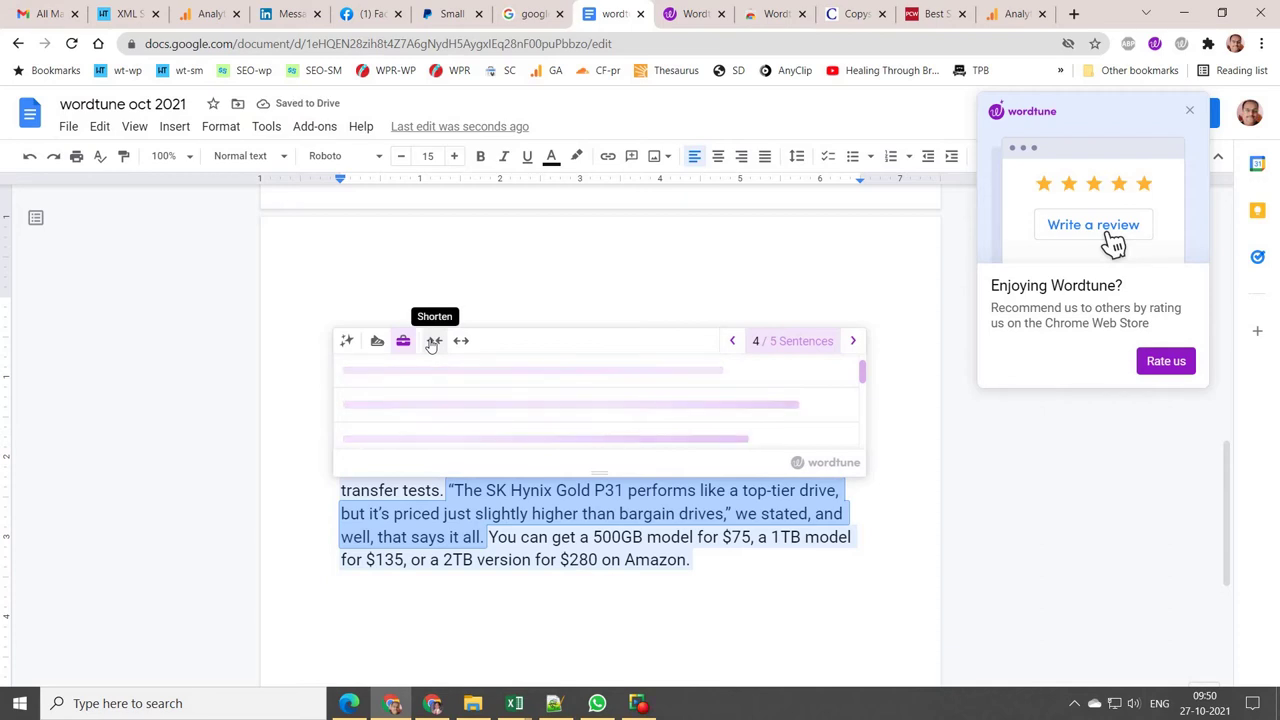
Step: Replace the fourth sentence with the Shorten suggestion beginning "This SK Hynix Gold P31 drive performs like a top-tier drive"
left_click(432, 342)
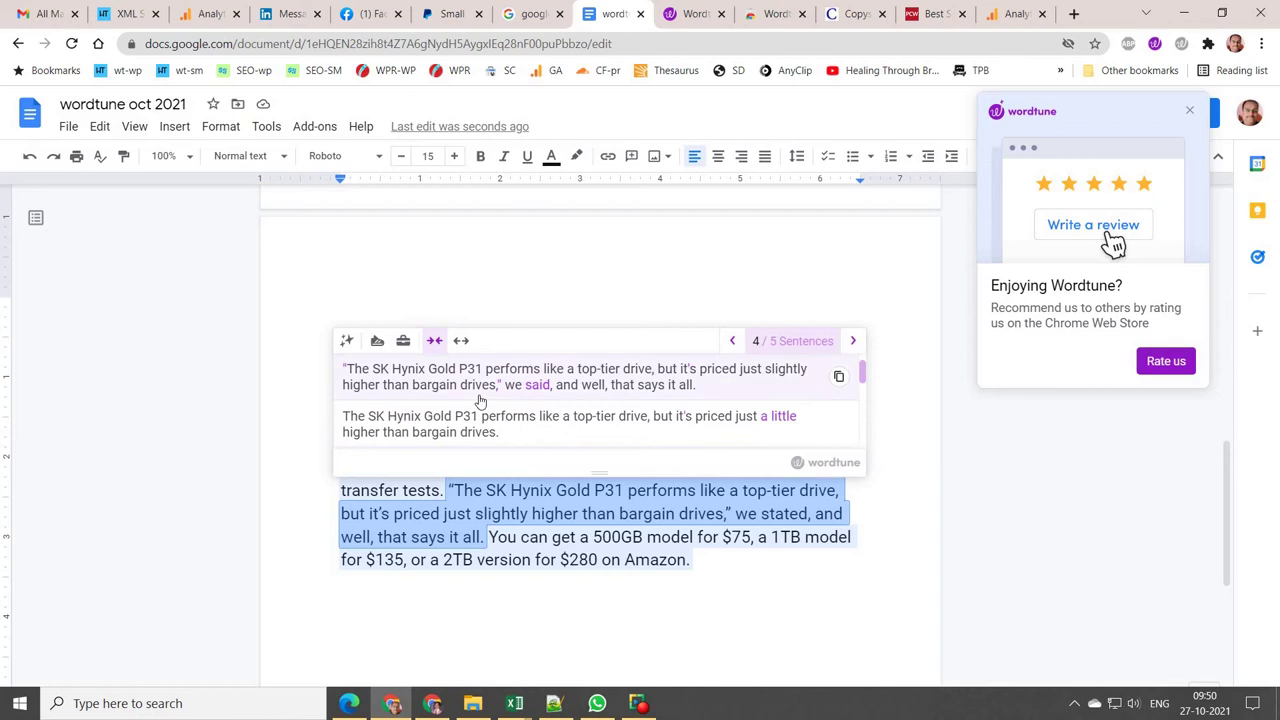
scroll(480, 400, "down", 4)
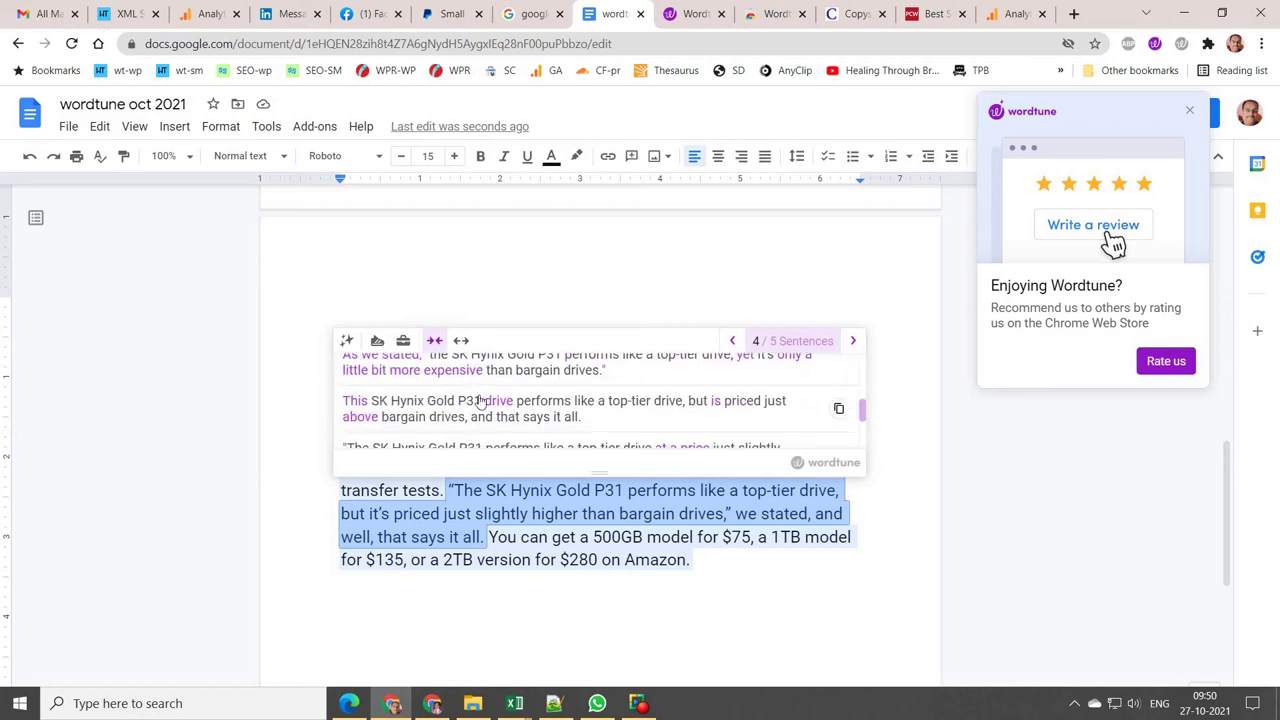
left_click(463, 422)
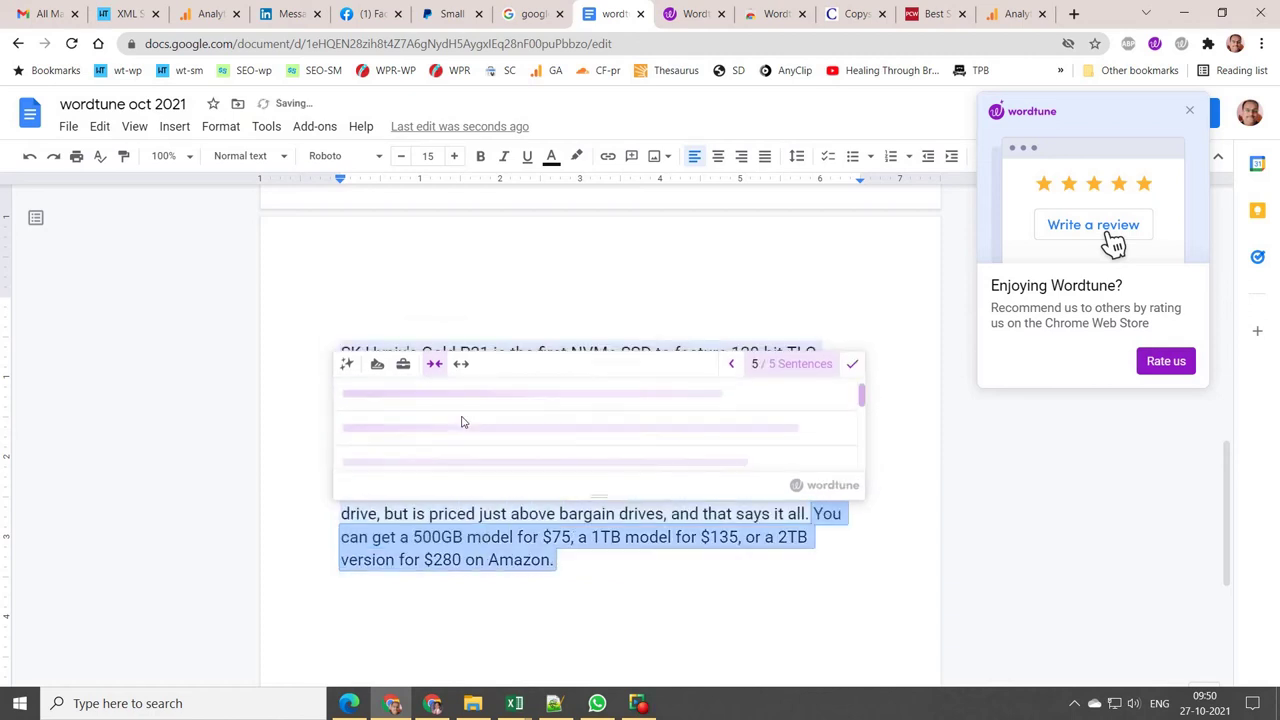
Step: Replace the fifth sentence with the Expand suggestion beginning "It is possible to get a 500GB model for $75"
left_click(462, 366)
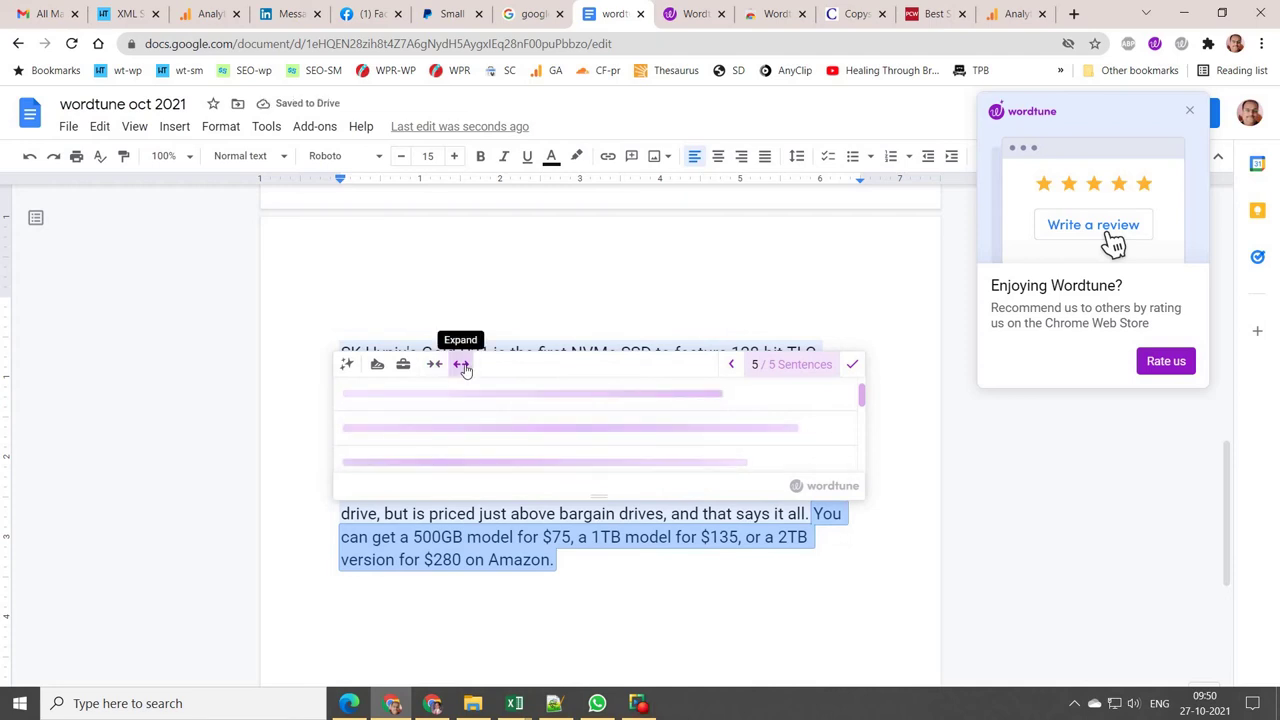
scroll(465, 420, "down", 2)
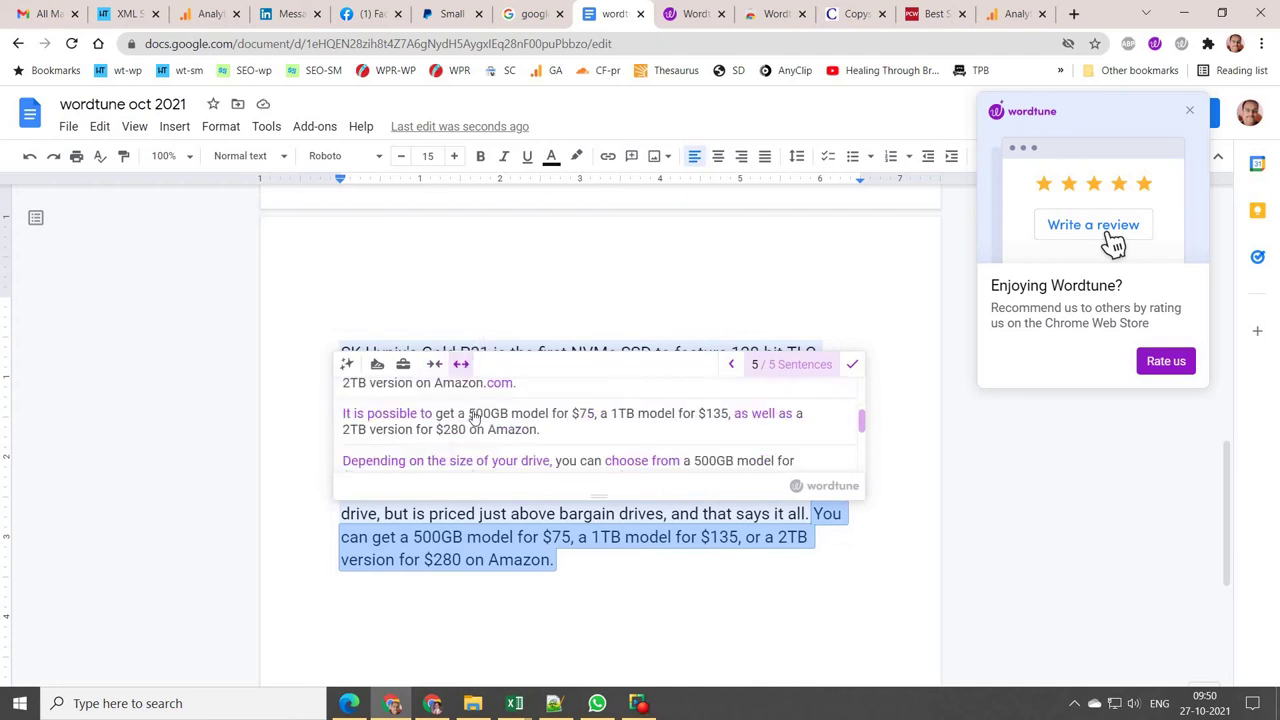
left_click(465, 420)
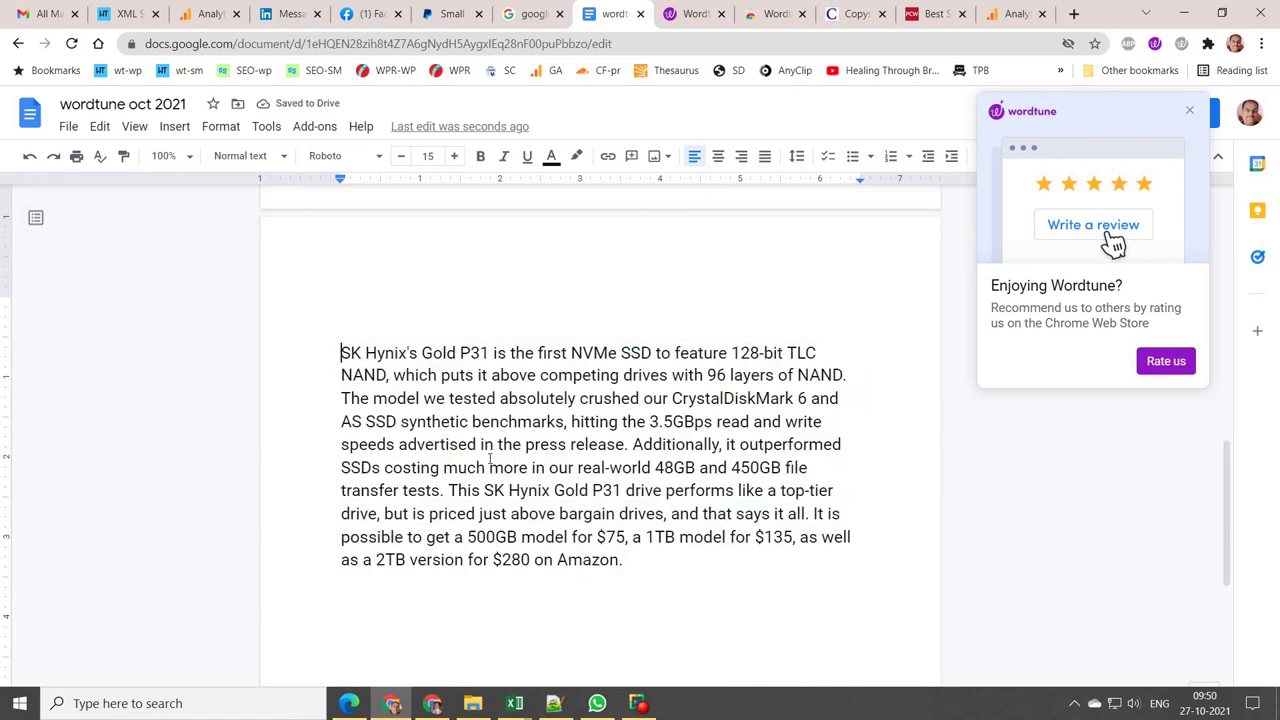
Step: Copy the whole rewritten Gold P31 paragraph into guest post conditions.txt in Notepad++, below the original paragraph with a blank line between, and select it there
left_click_drag(343, 352, 622, 560)
key("ctrl+c")
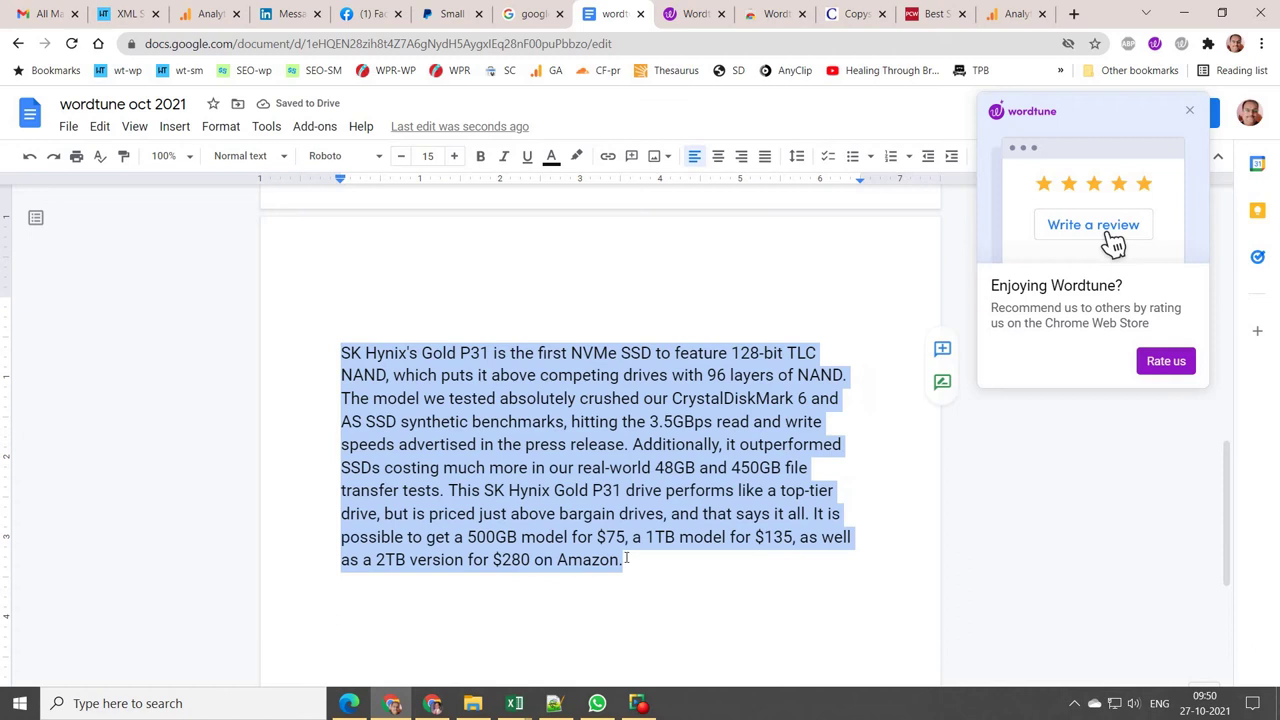
left_click(554, 703)
left_click(477, 607)
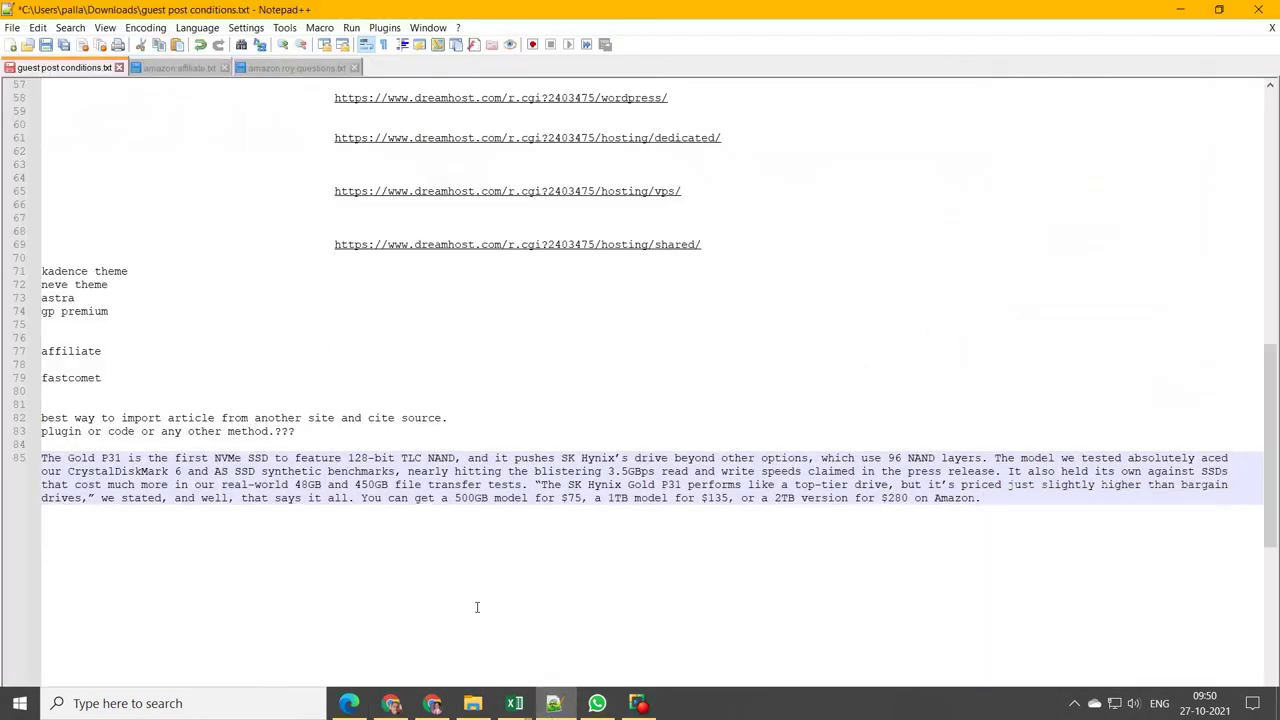
key("Return")
key("Return")
key("ctrl+v")
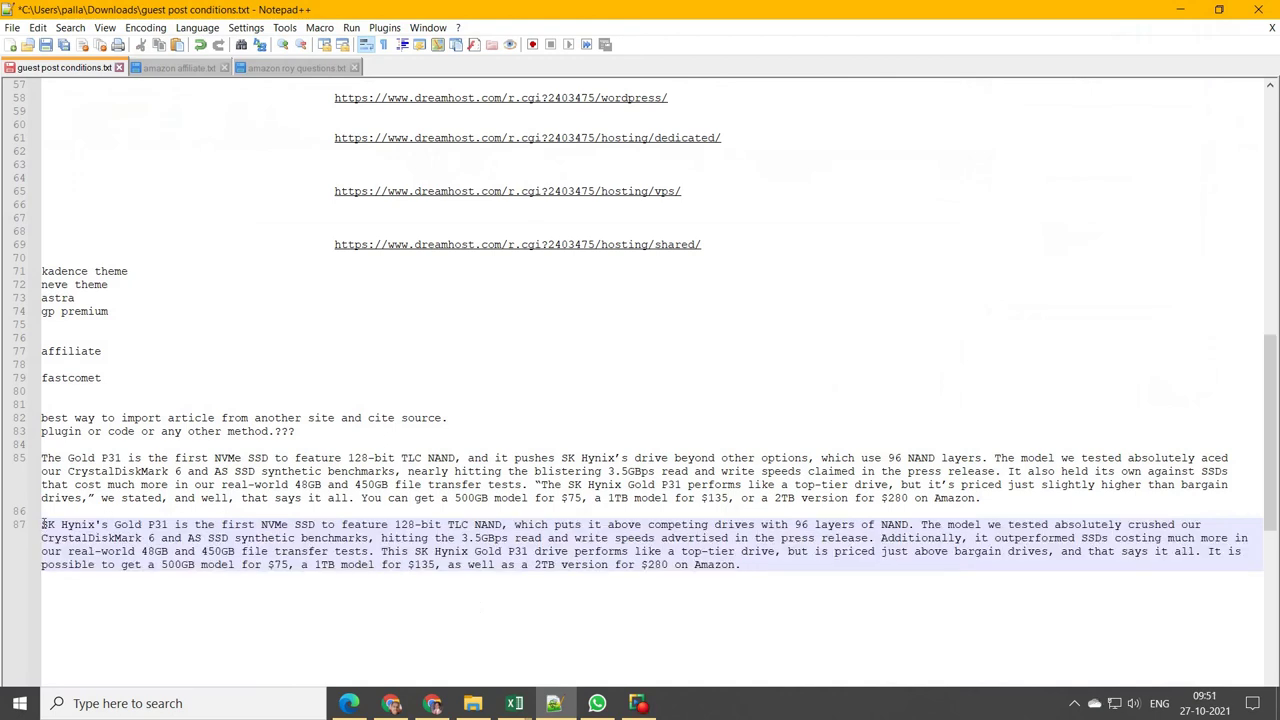
left_click_drag(43, 522, 759, 570)
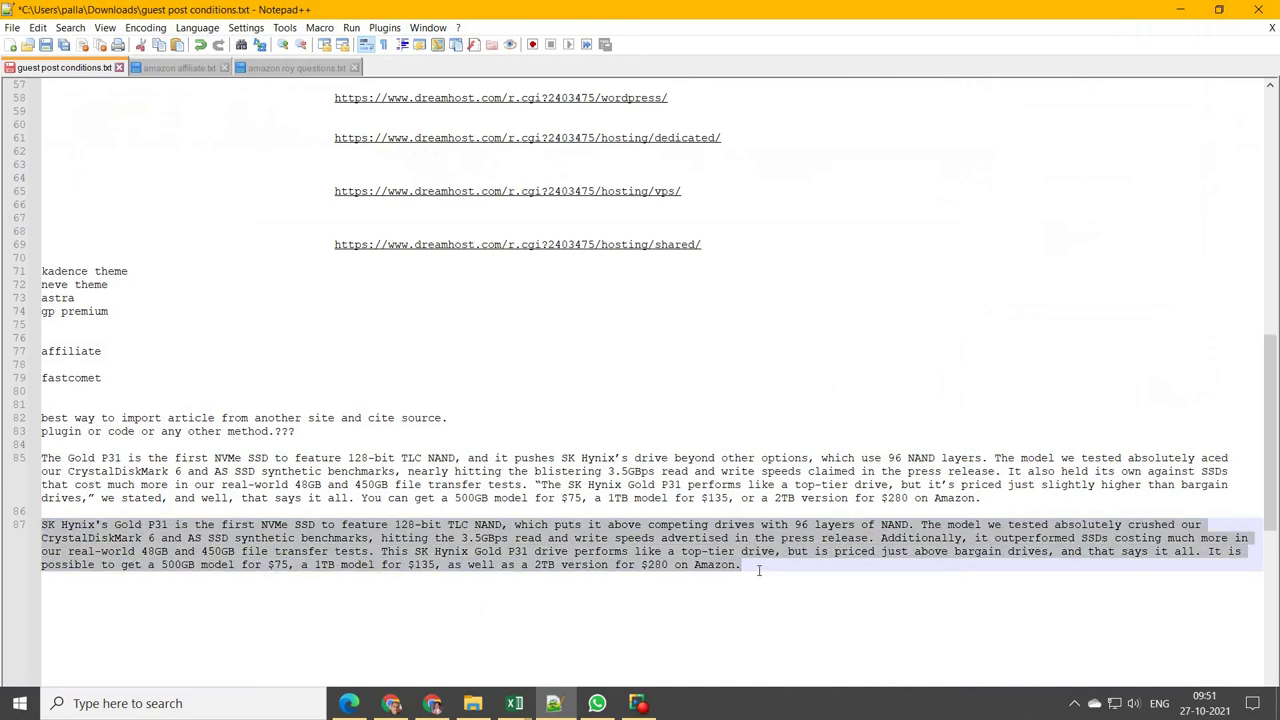
Step: Switch to Copyscape in Chrome, replace the Premium Search text with the rewritten Gold P31 paragraph, run the search and view the results
left_click(391, 703)
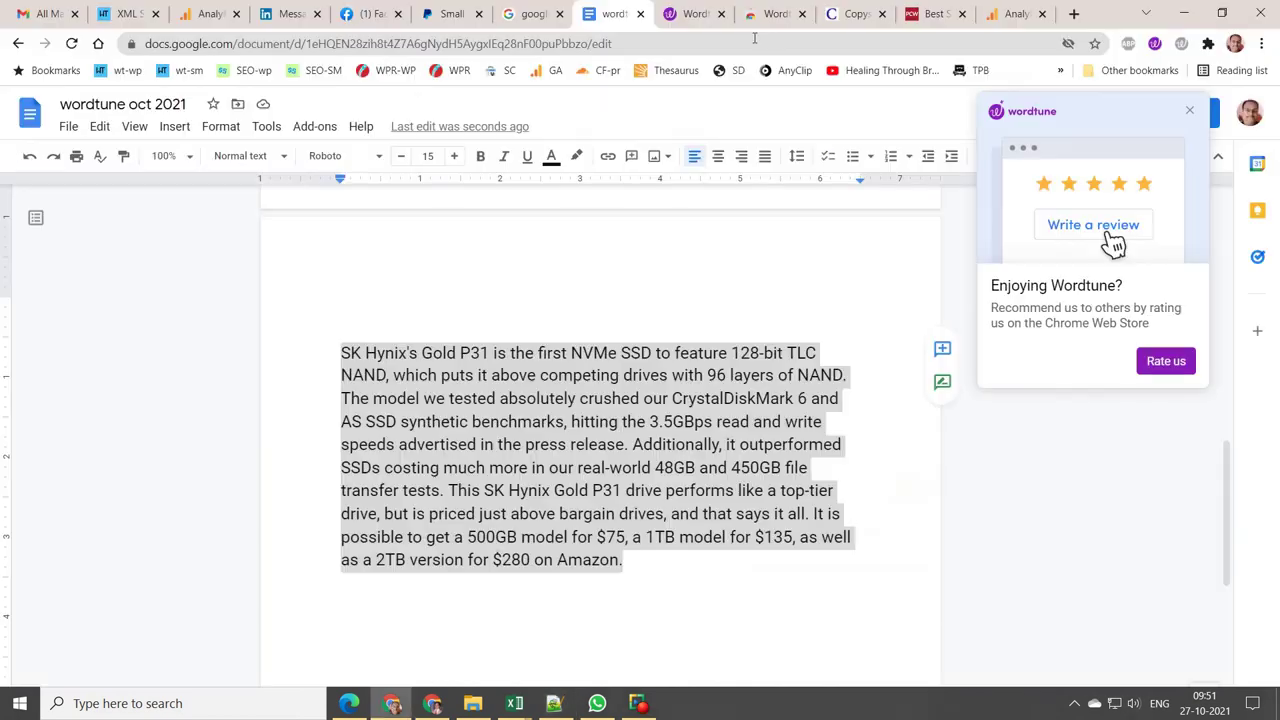
left_click(855, 13)
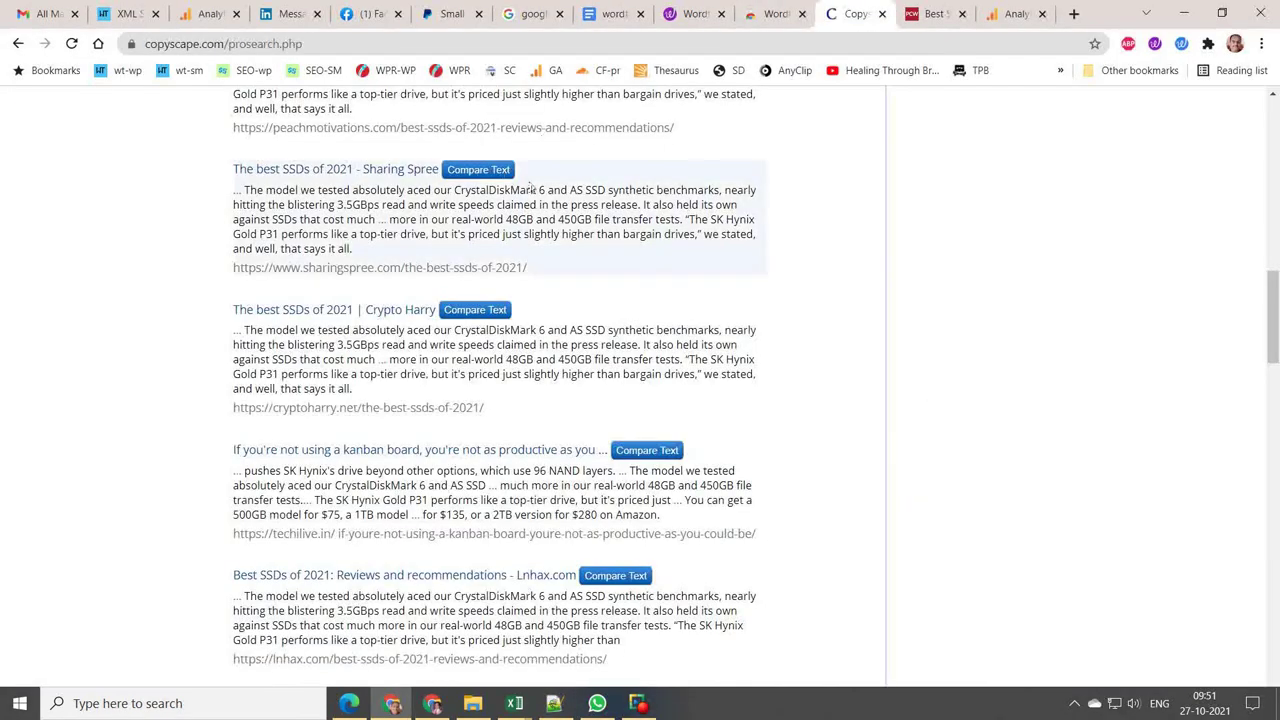
scroll(532, 187, "up", 10)
scroll(532, 187, "up", 3)
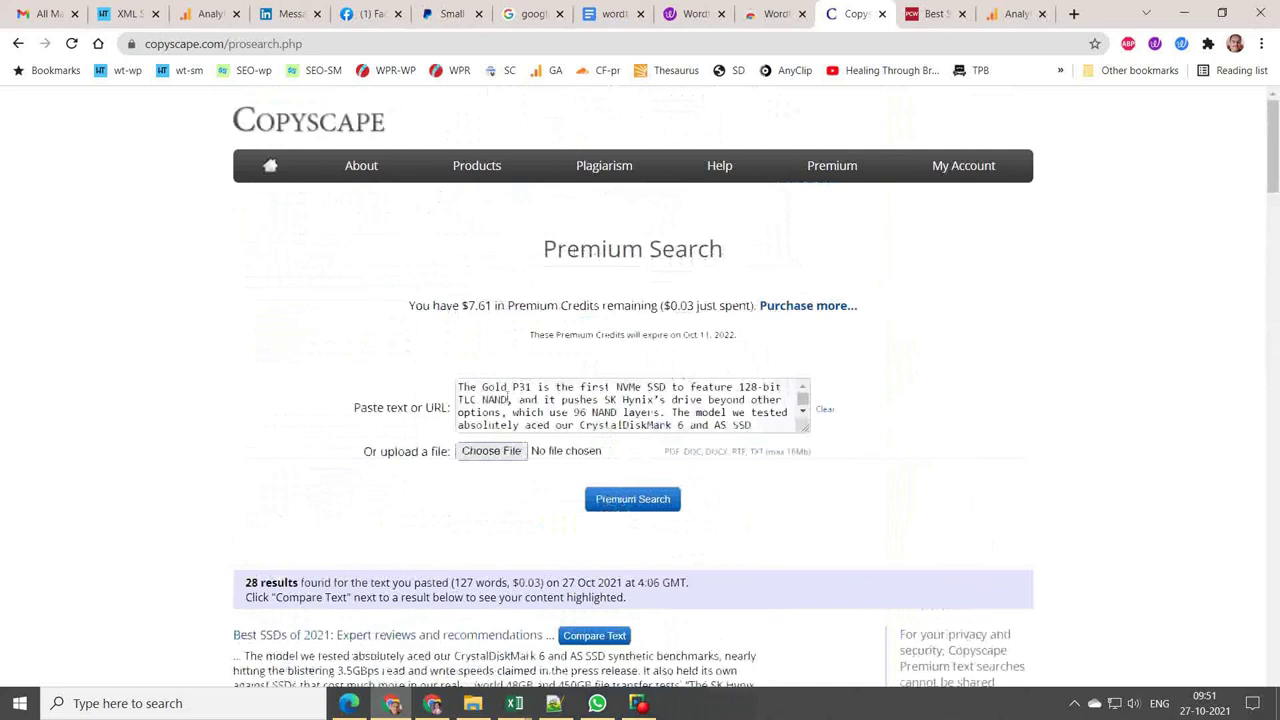
left_click(638, 388)
key("ctrl+a")
key("ctrl+v")
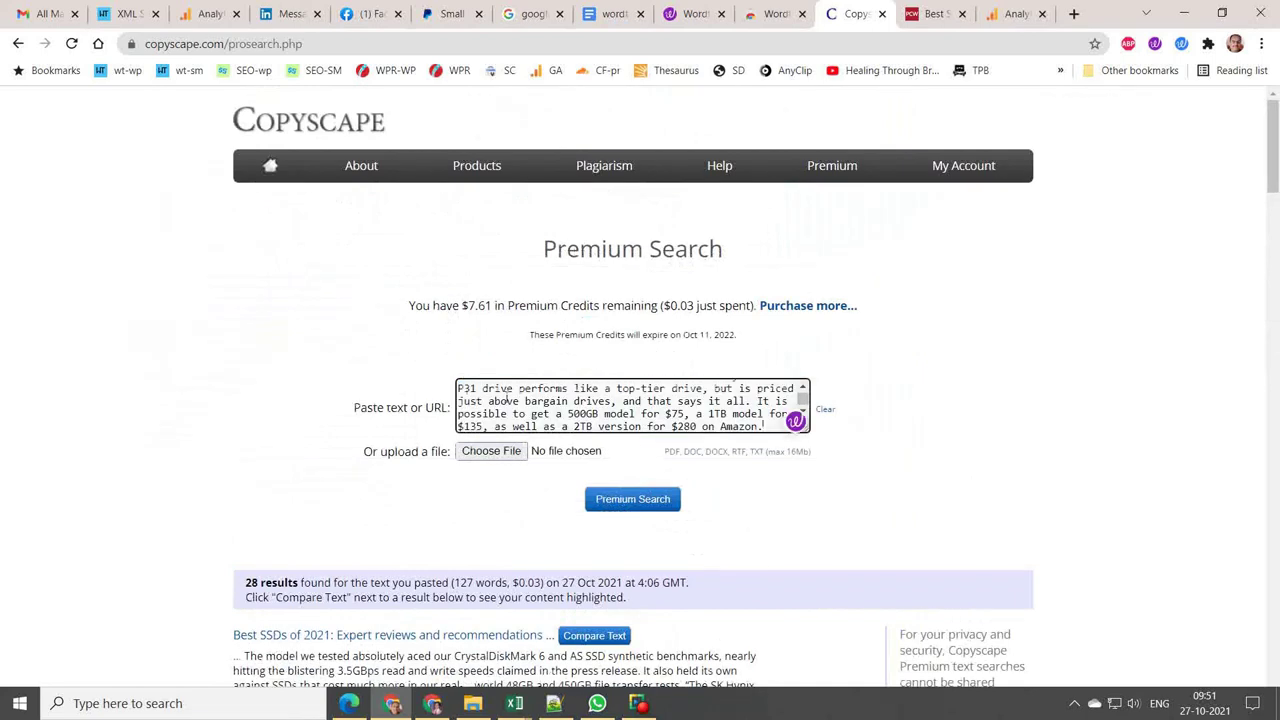
left_click(606, 500)
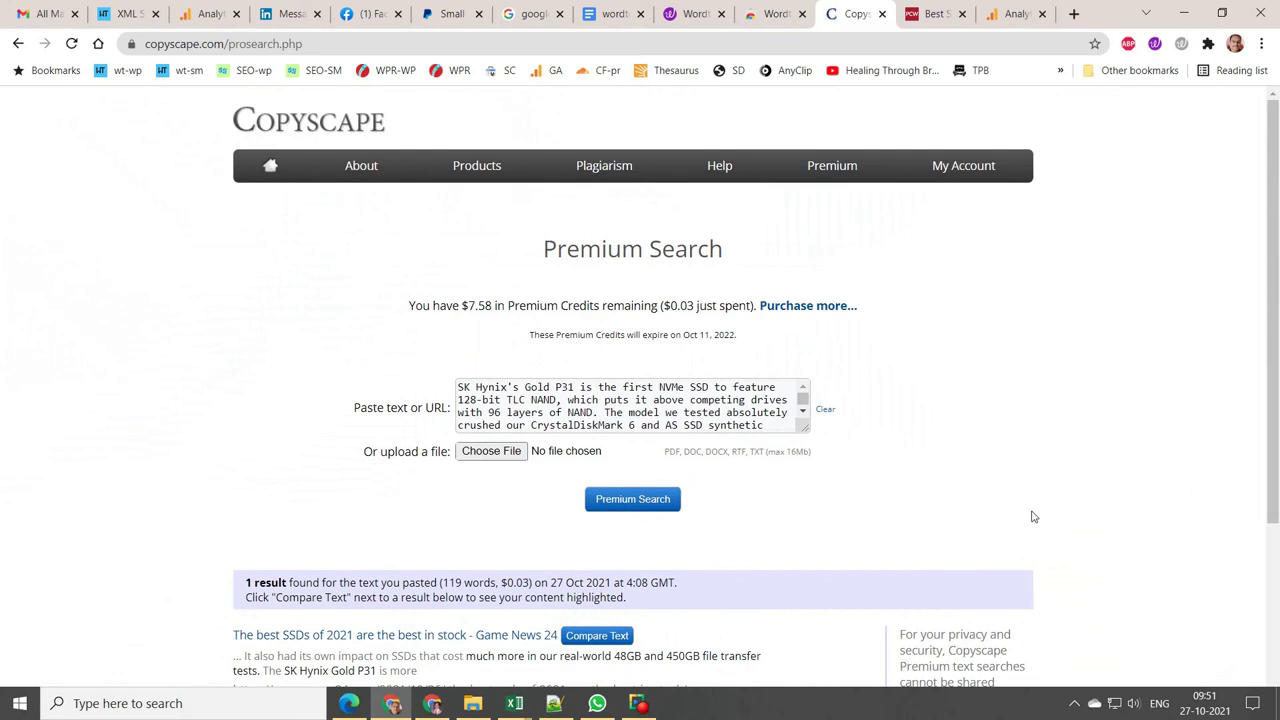
scroll(1034, 517, "down", 2)
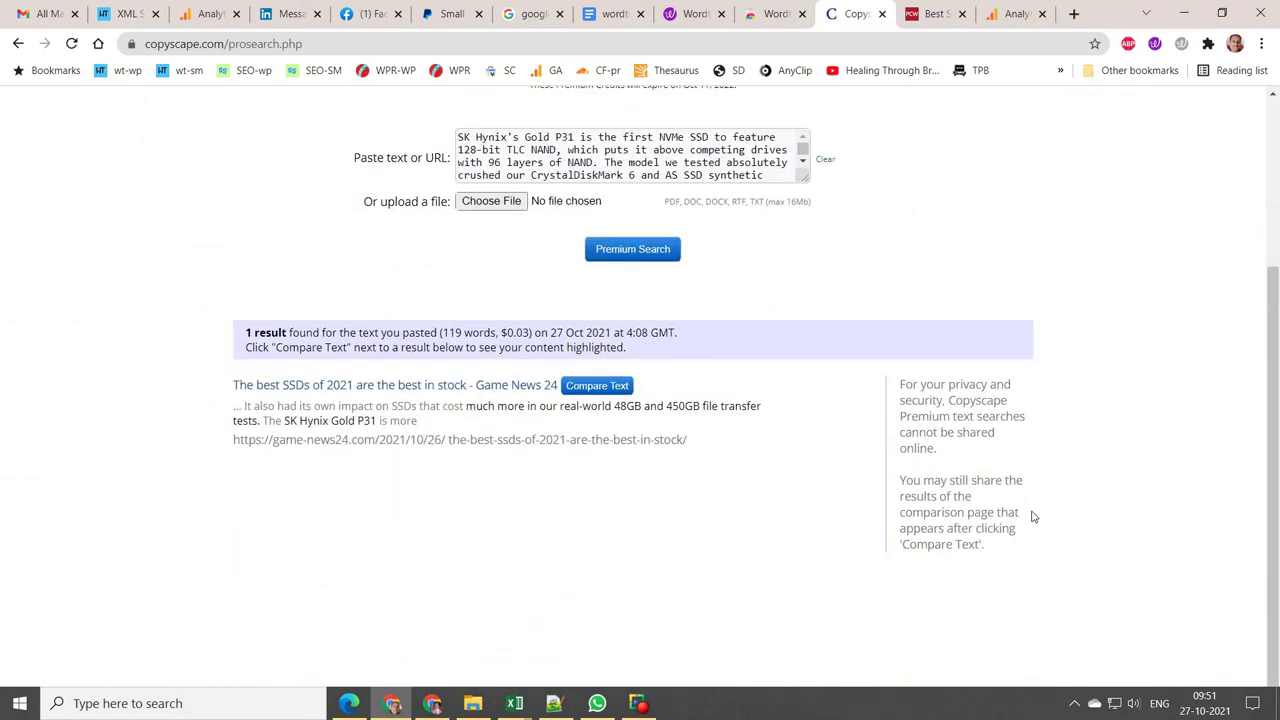